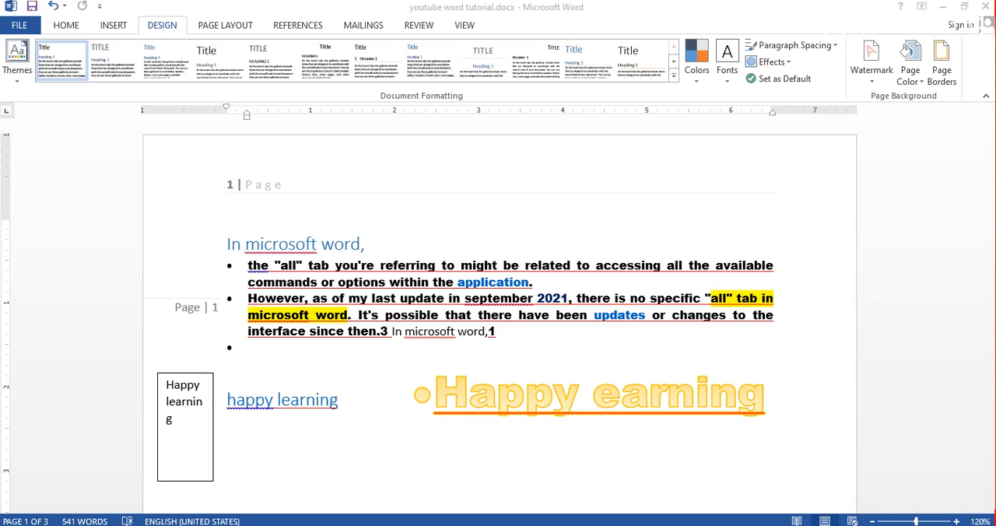
left_click_drag(988, 146, 993, 196)
scroll(375, 277, "up", 1)
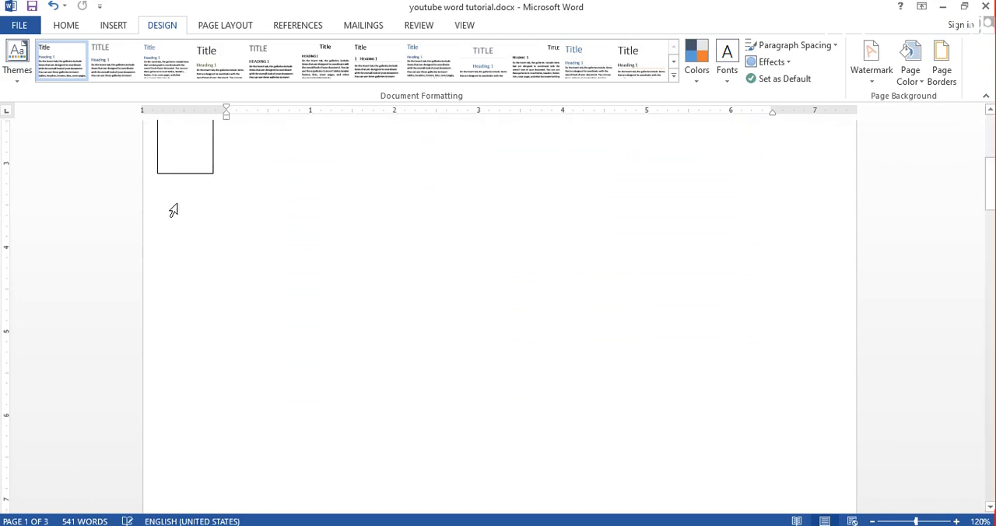
left_click(11, 84)
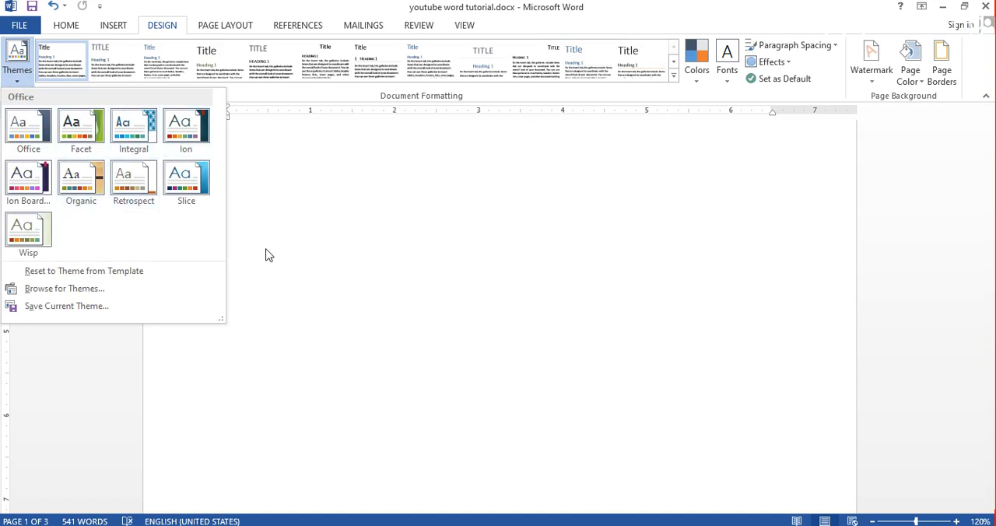
left_click(337, 274)
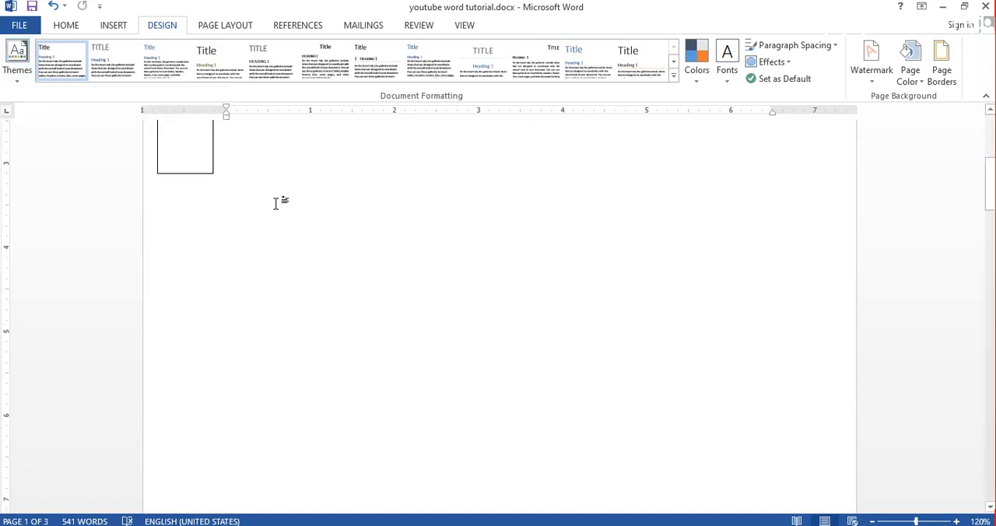
- Insert a table with five columns and five rows below the "happy learning" heading
left_click(114, 27)
left_click(95, 74)
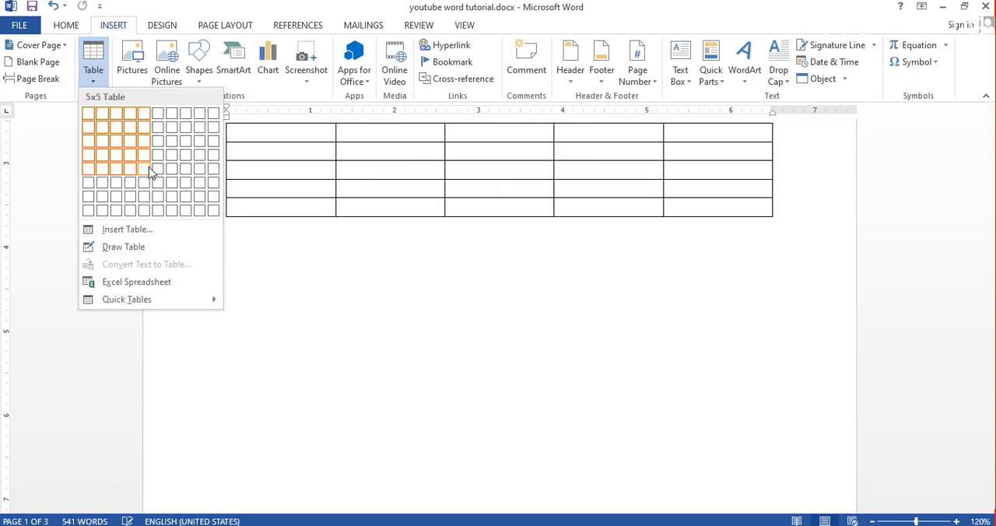
left_click(148, 167)
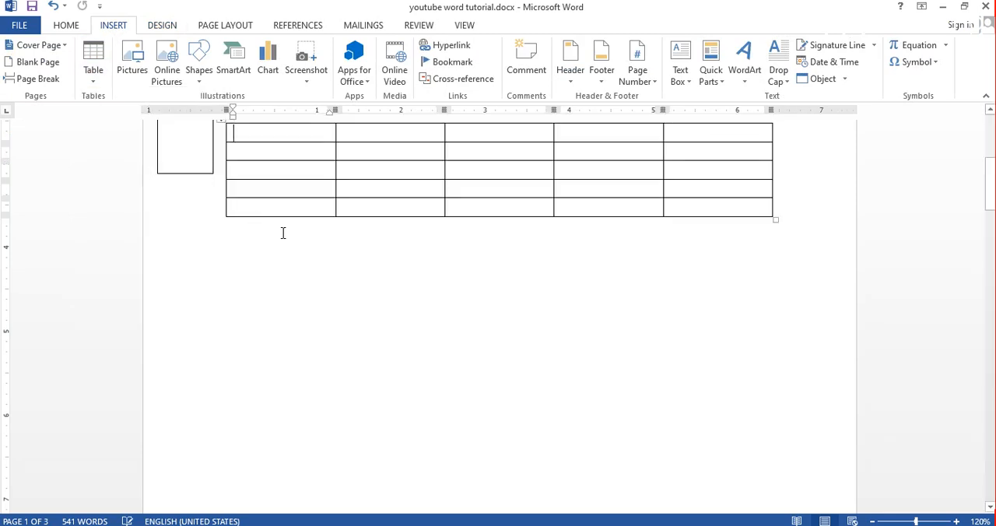
- Draw a rectangle shape about 1.68" wide and 0.59" high in the empty area below the table
left_click(110, 28)
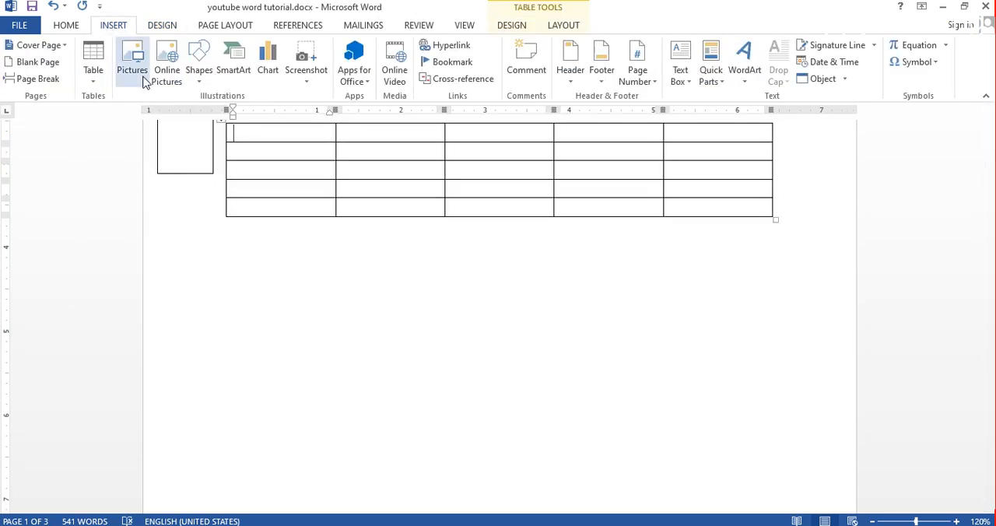
left_click(197, 74)
left_click(237, 113)
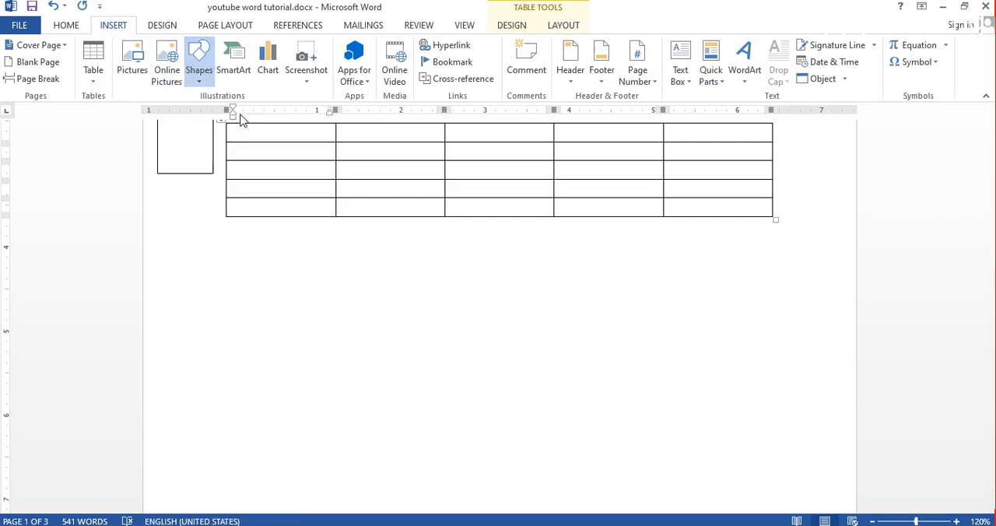
left_click_drag(249, 261, 393, 312)
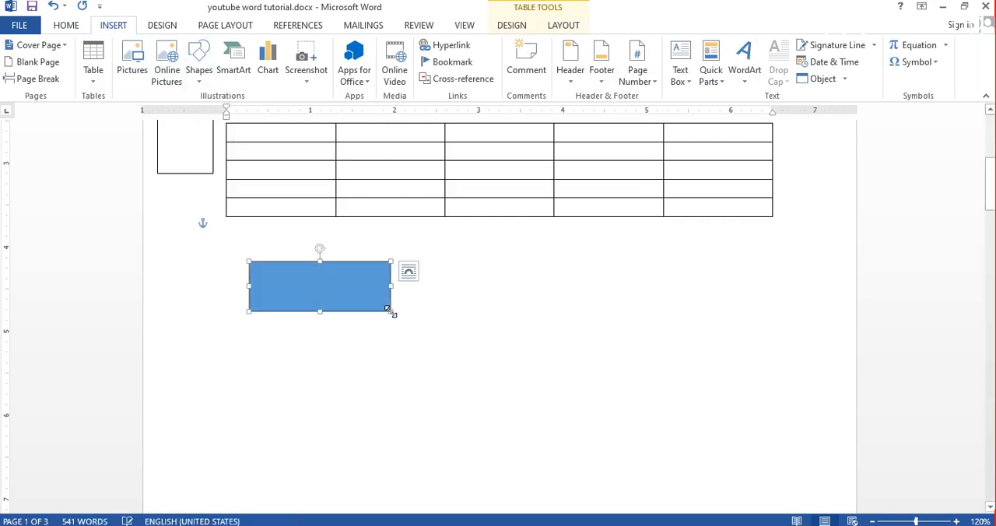
left_click_drag(990, 195, 989, 142)
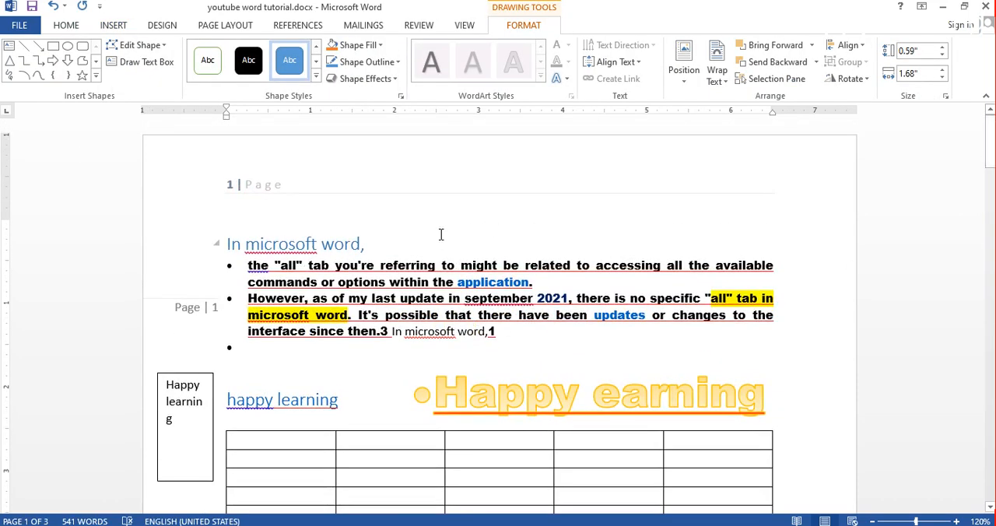
left_click_drag(370, 244, 292, 257)
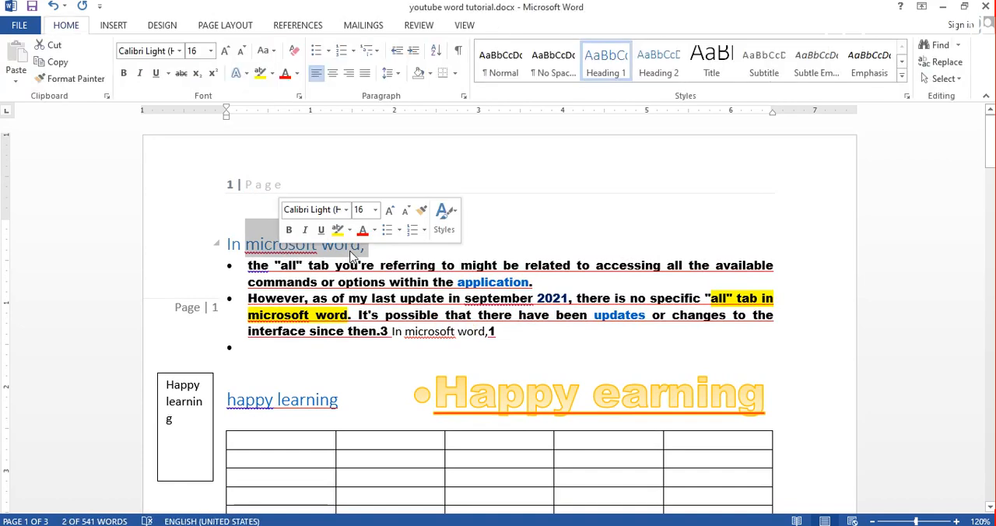
left_click(459, 245)
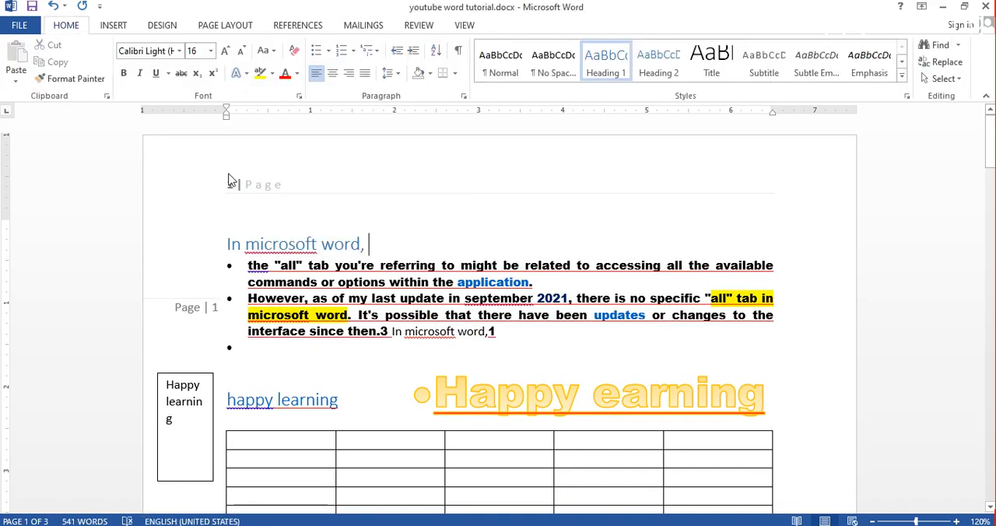
left_click(162, 26)
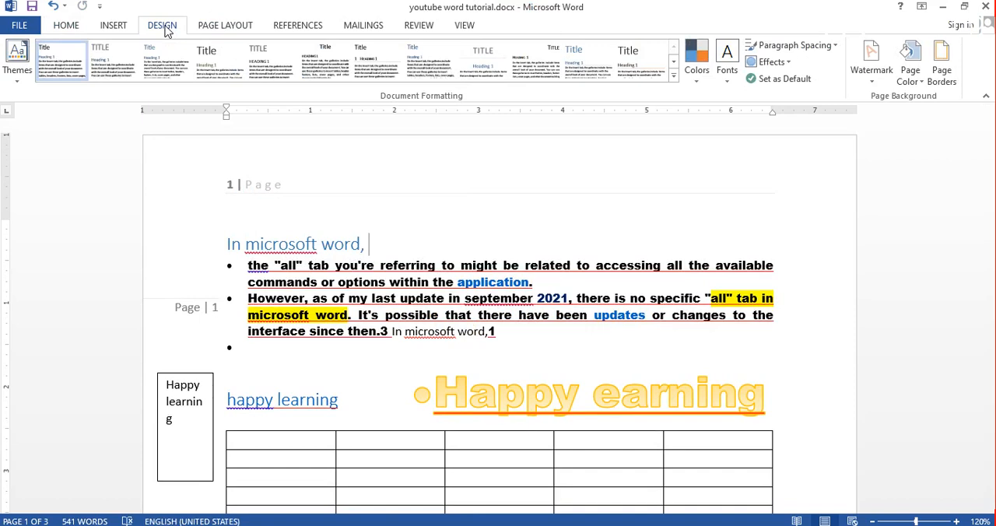
left_click(14, 66)
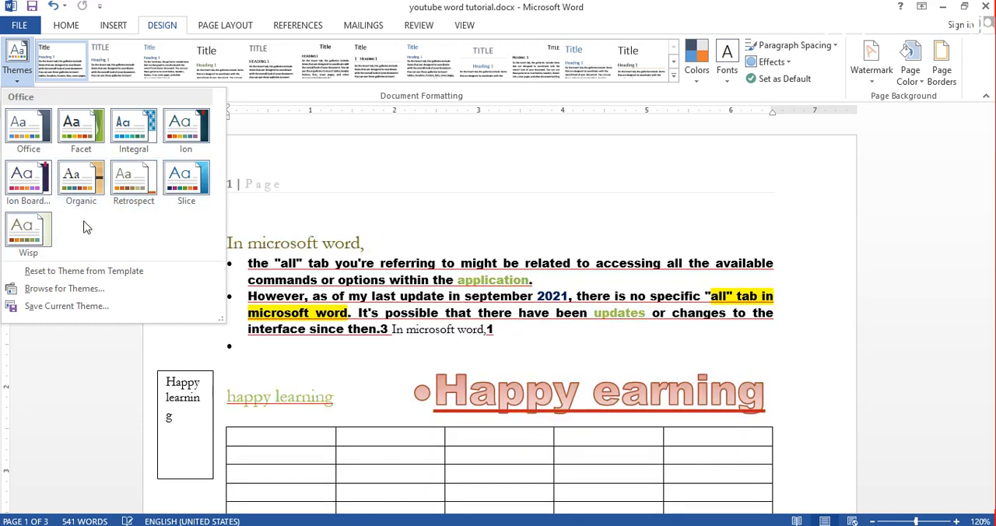
left_click(264, 340)
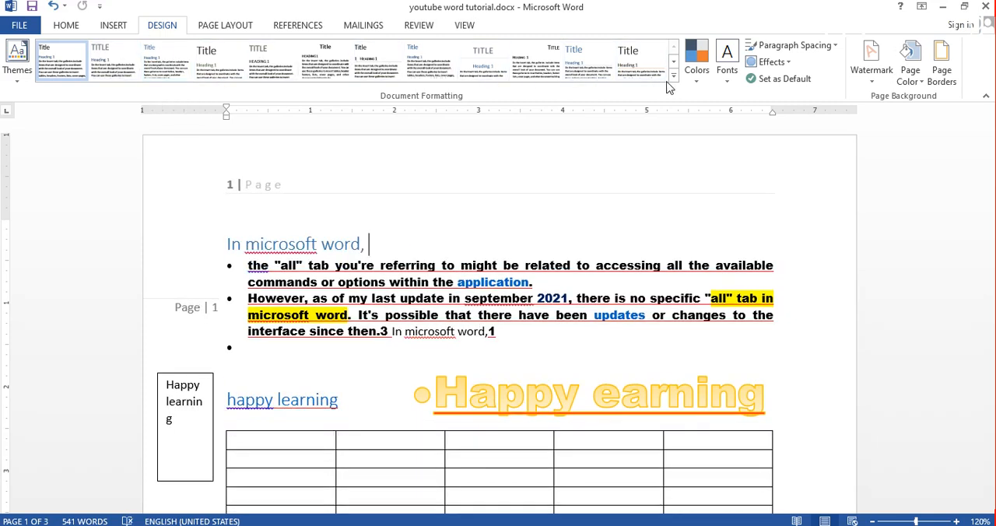
- Apply the Basic (Stylish) style set and the Yellow Orange color scheme to the document
left_click(671, 80)
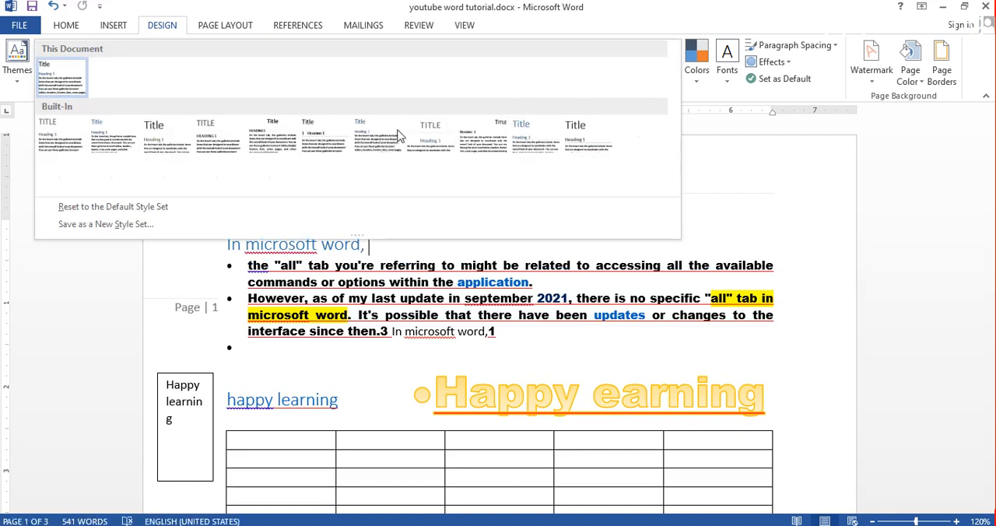
left_click(154, 132)
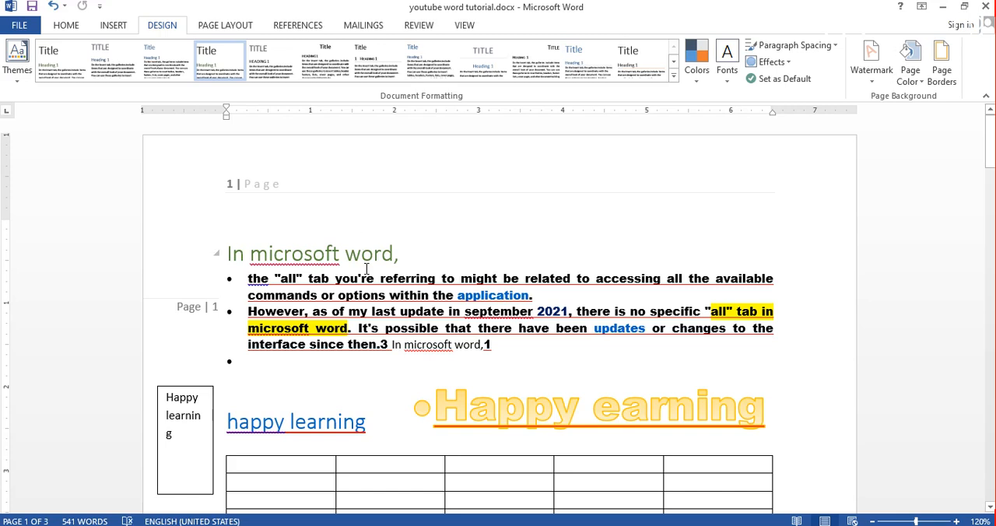
left_click(702, 77)
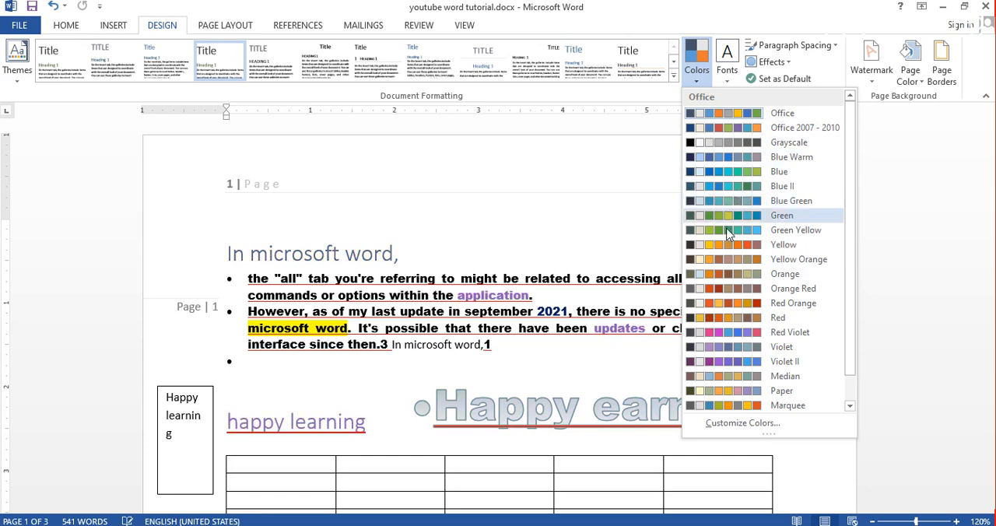
left_click(730, 260)
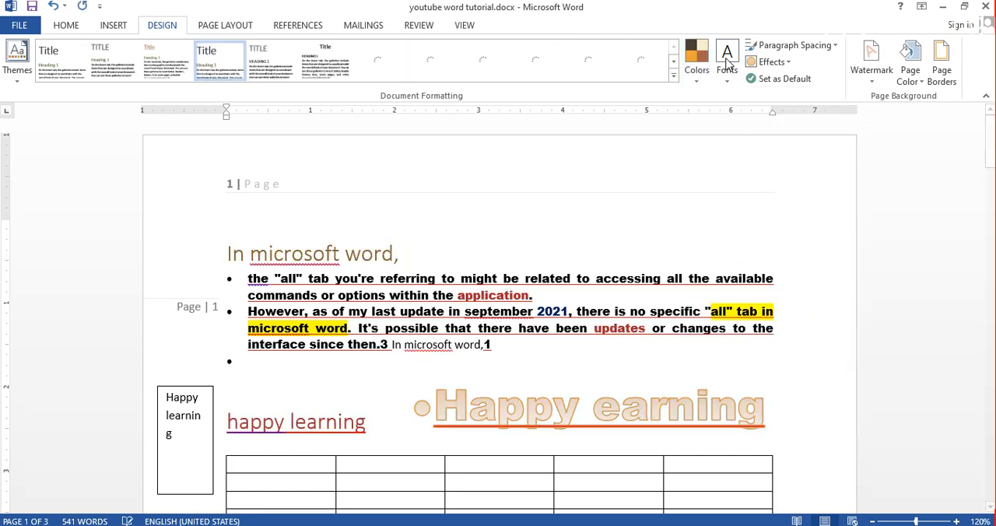
left_click(729, 81)
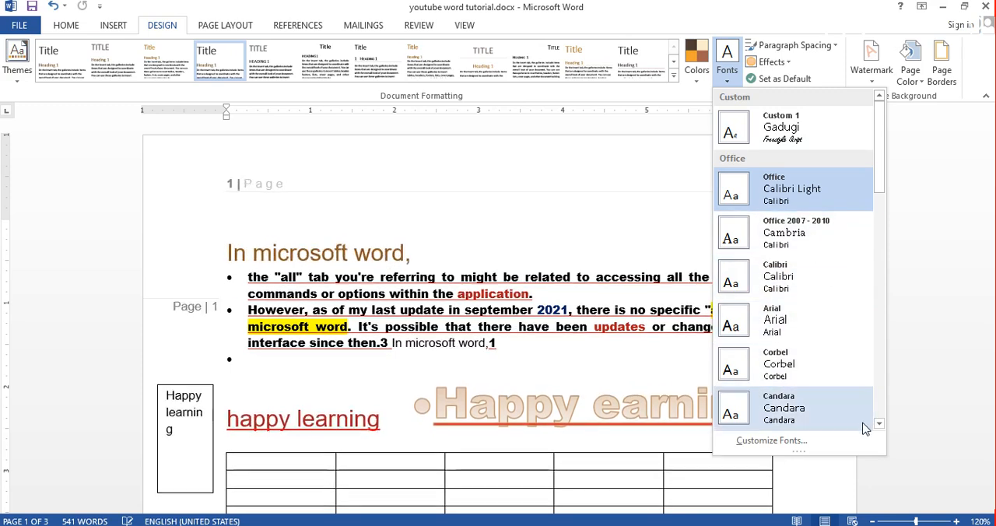
scroll(879, 430, "down", 4)
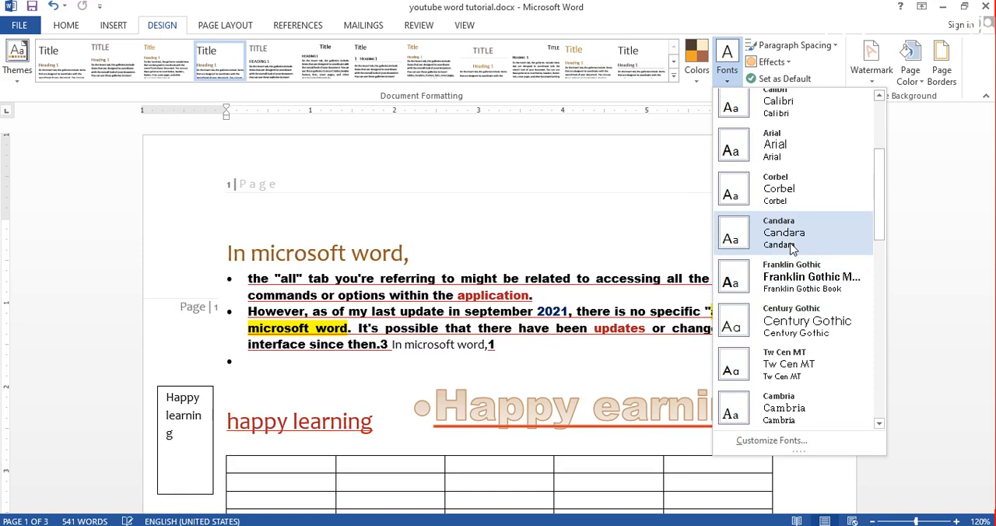
left_click(650, 228)
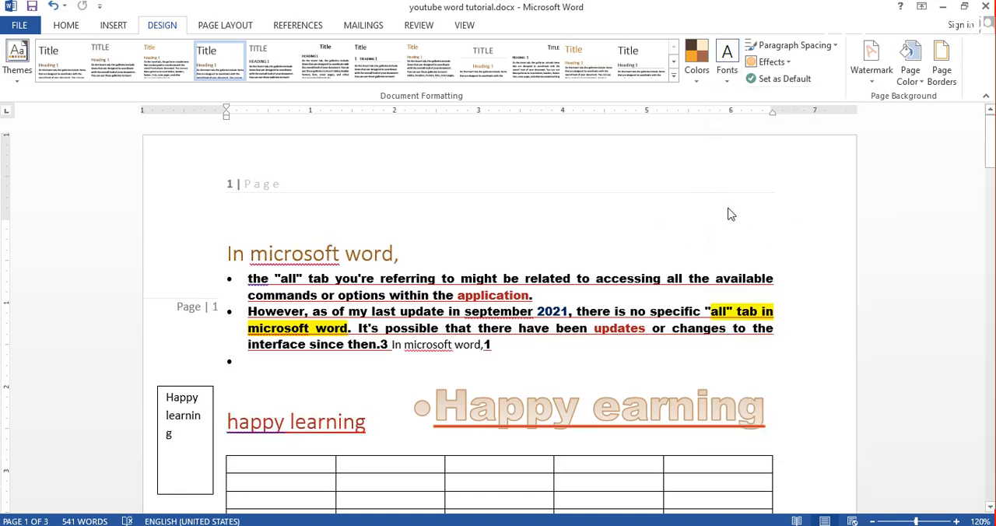
- Set the document's paragraph spacing to the built-in Compact option
left_click(824, 52)
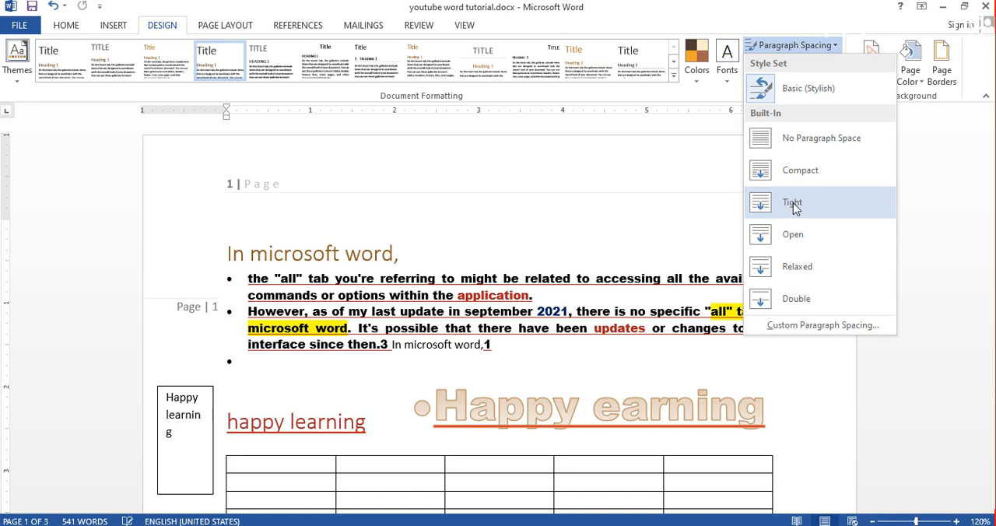
left_click(539, 296)
left_click(536, 294)
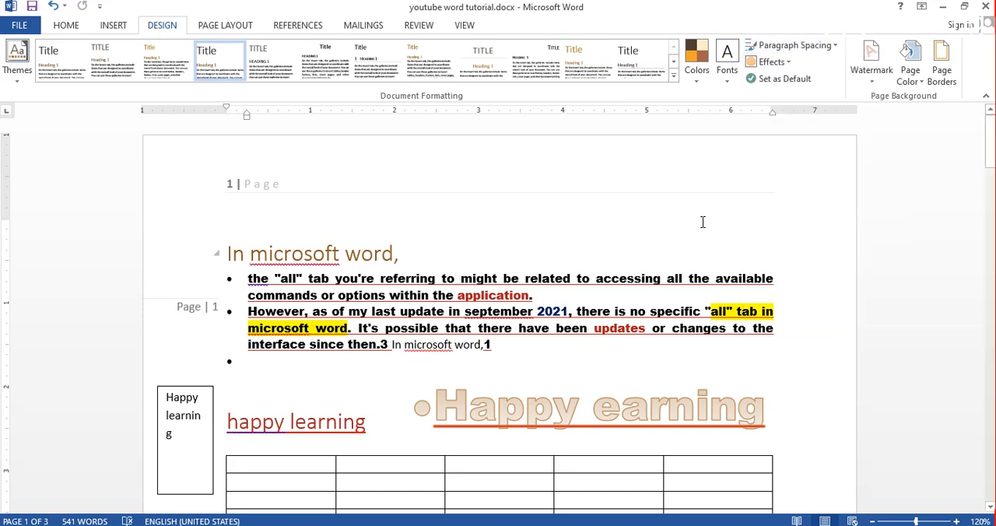
left_click(801, 46)
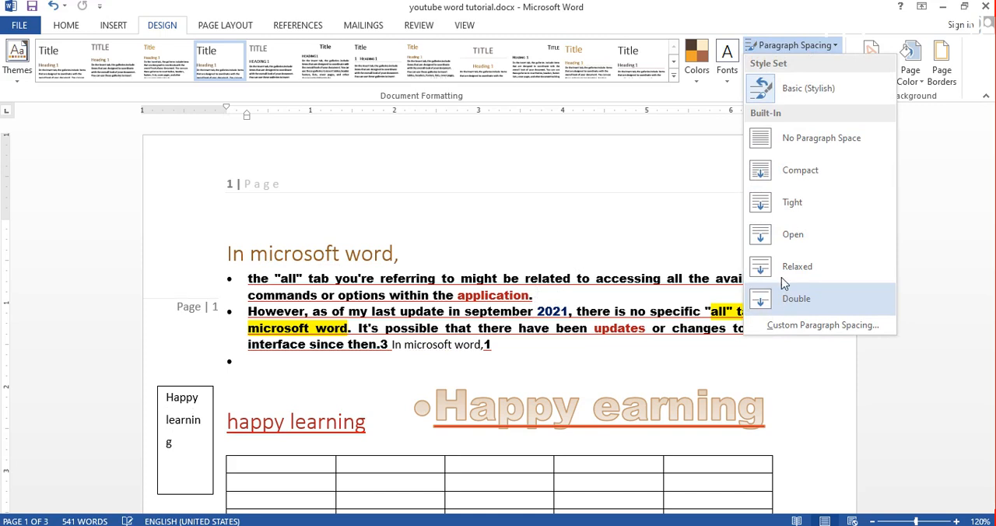
left_click(803, 175)
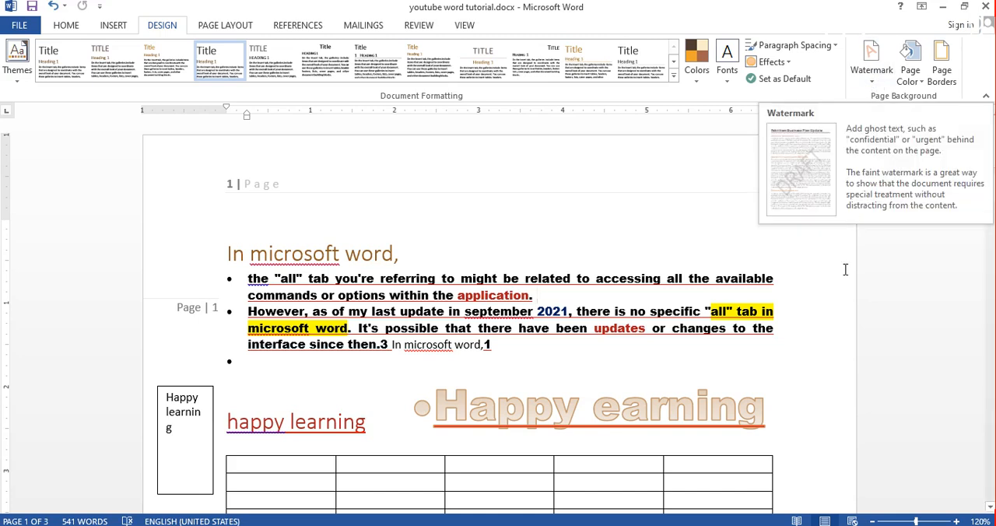
- Add the diagonal DO NOT COPY 1 watermark to the document's pages
left_click(871, 81)
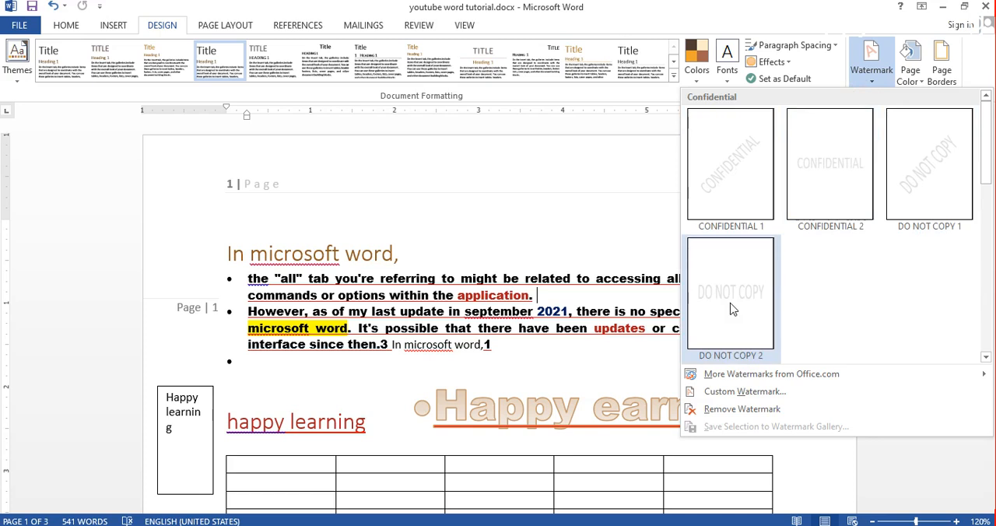
left_click(920, 183)
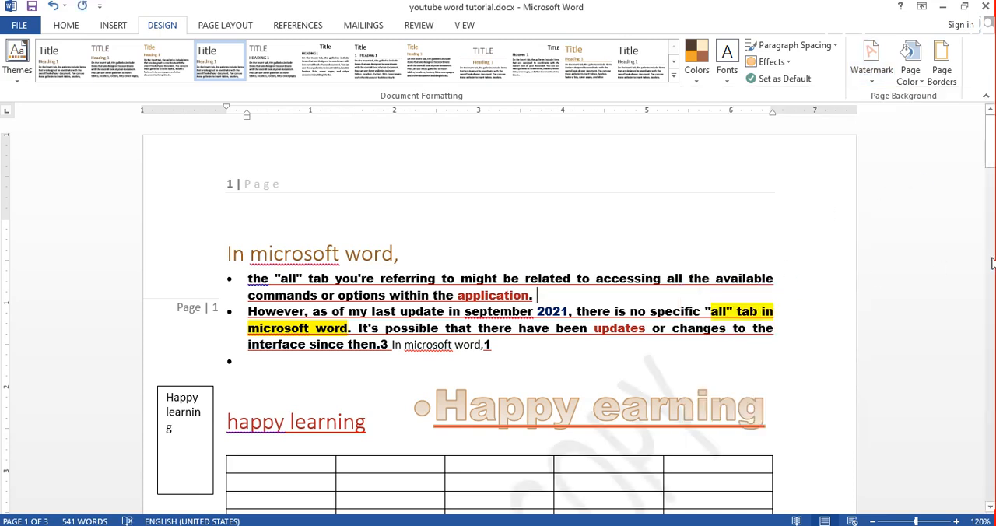
left_click_drag(990, 167, 991, 210)
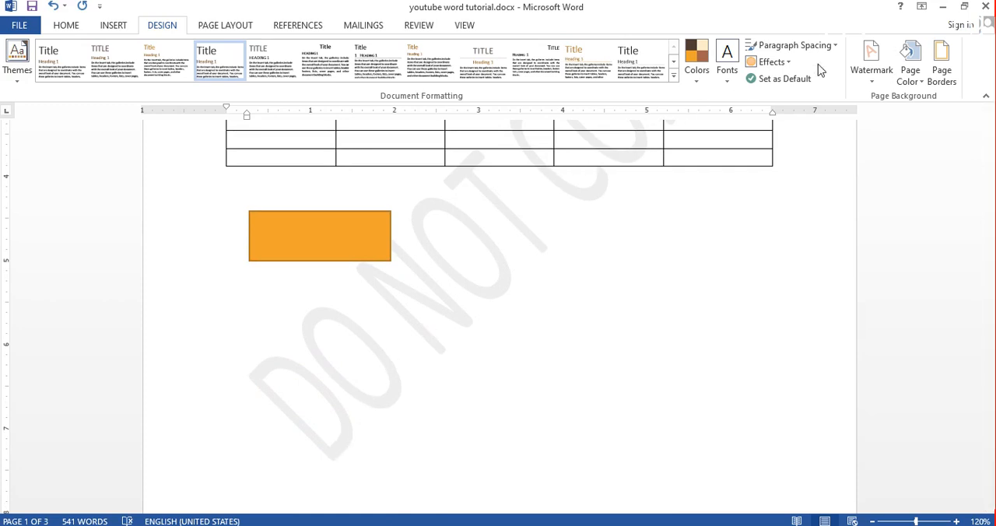
- Remove the DO NOT COPY watermark by applying the No watermark option in the custom watermark settings
left_click(872, 72)
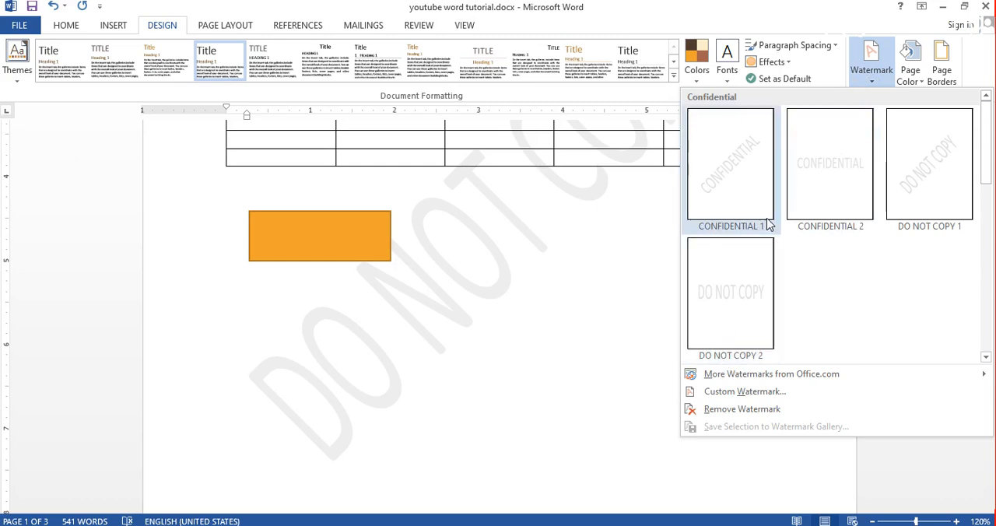
left_click(651, 256)
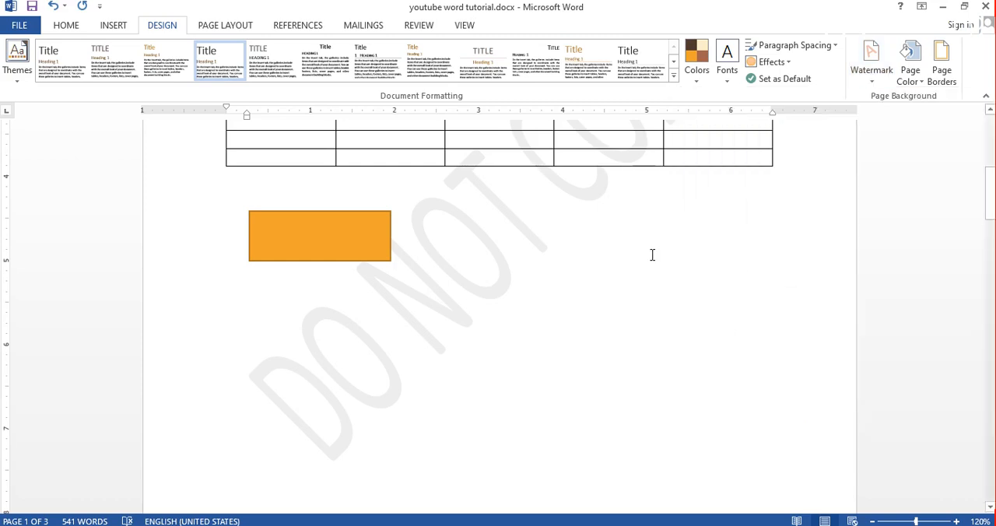
left_click(872, 85)
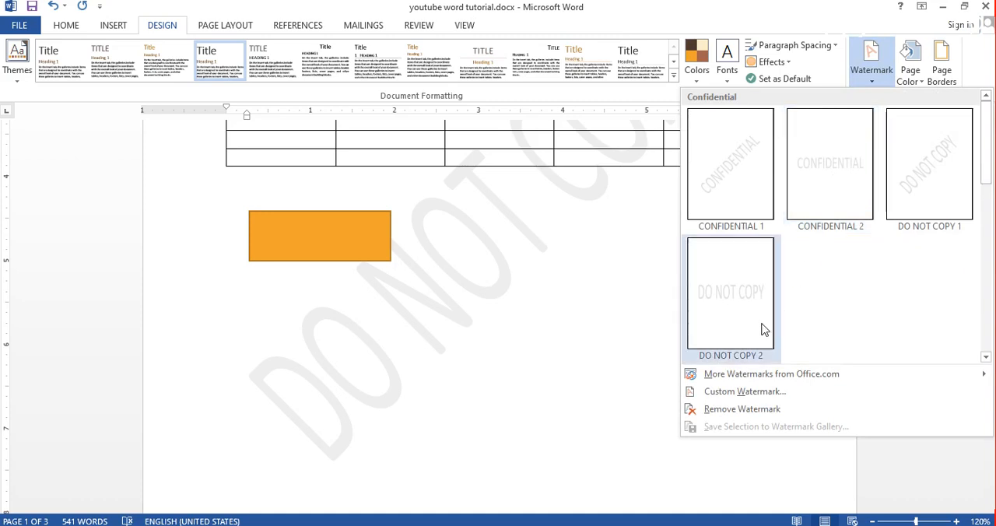
left_click(733, 396)
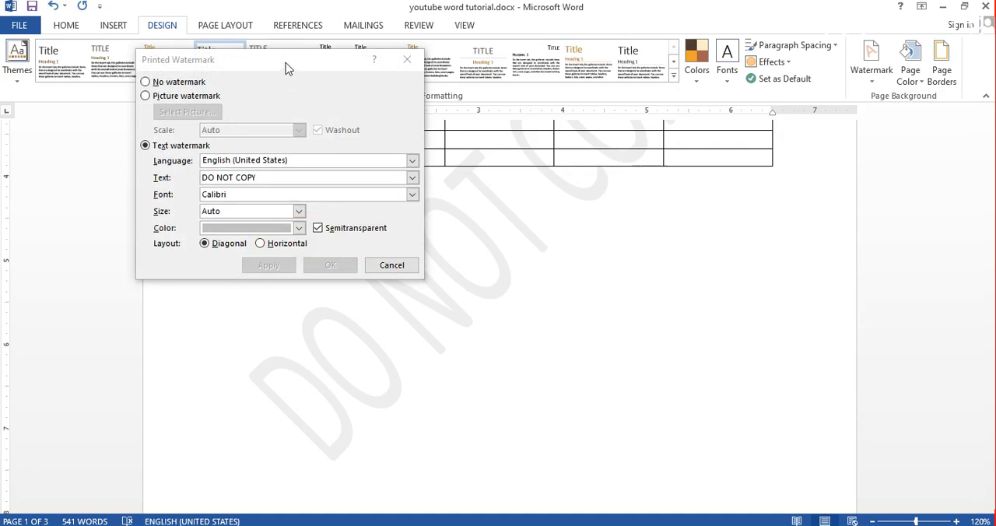
left_click_drag(285, 69, 433, 171)
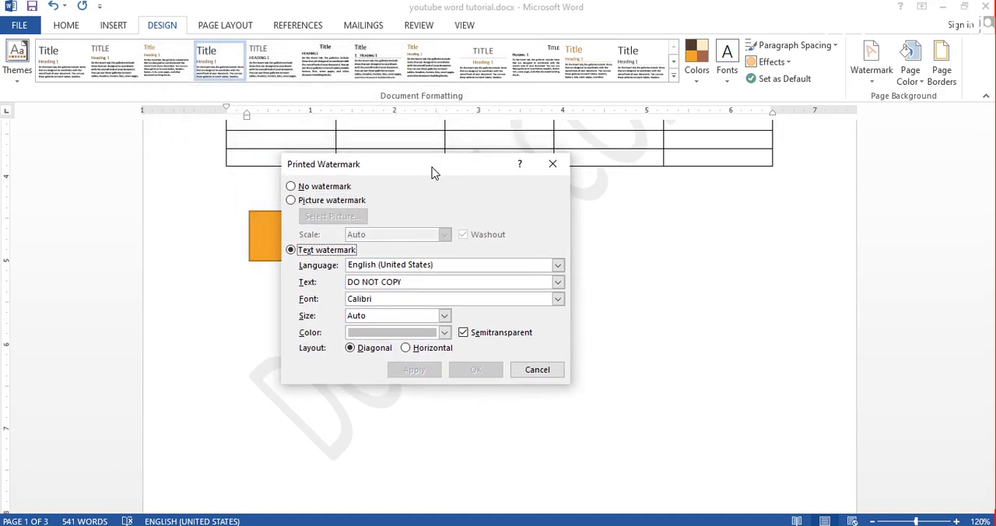
left_click(313, 190)
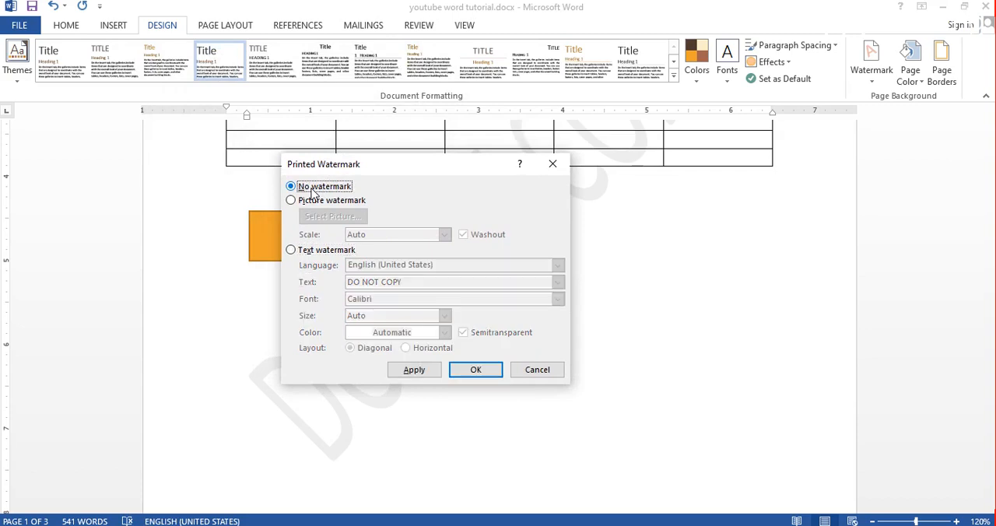
left_click(419, 371)
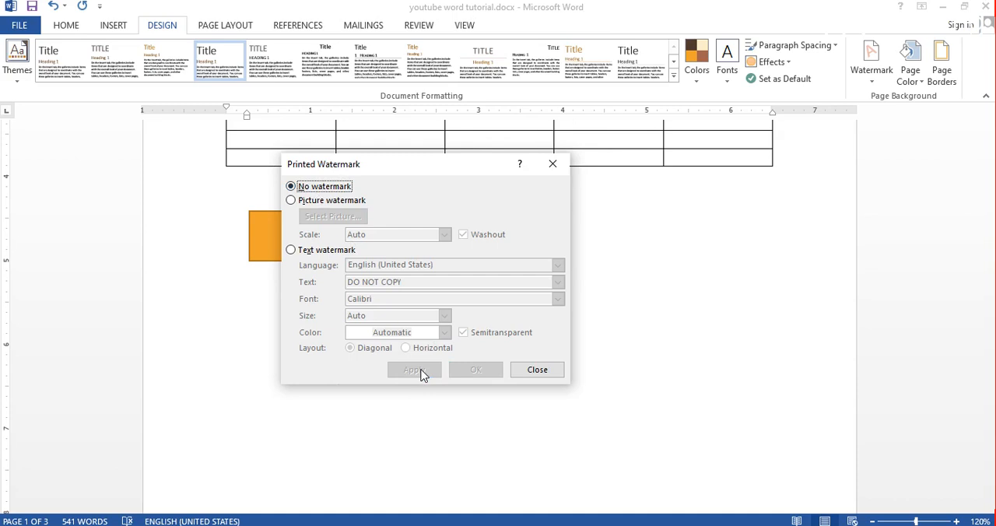
left_click(290, 200)
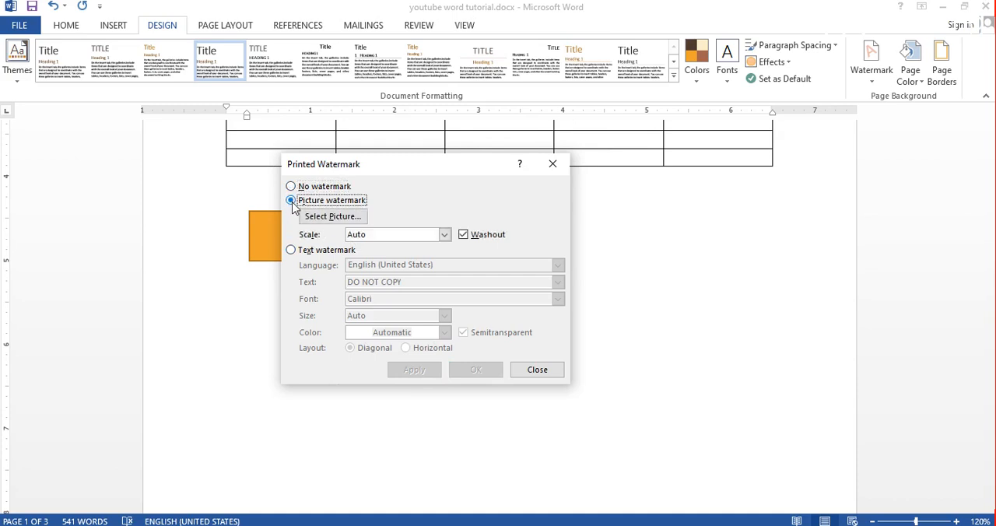
left_click(332, 216)
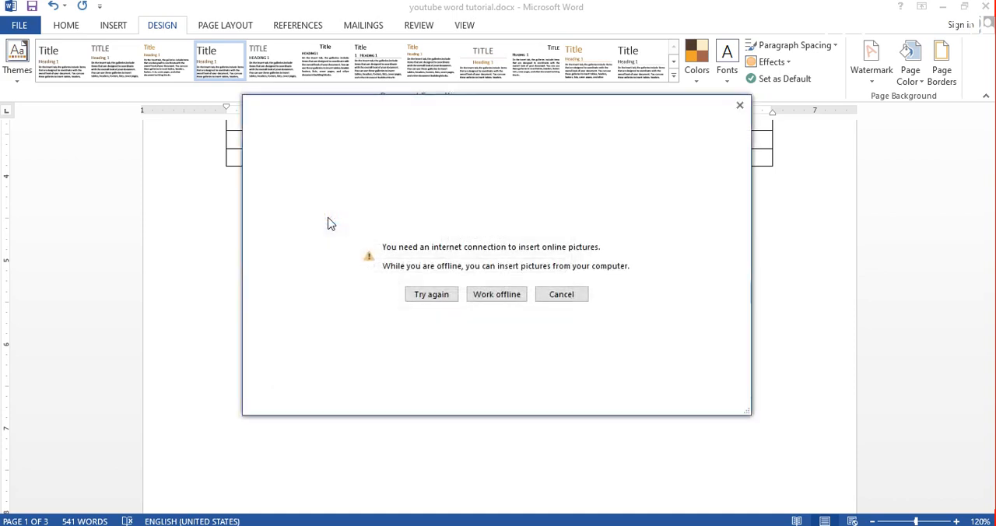
left_click(487, 296)
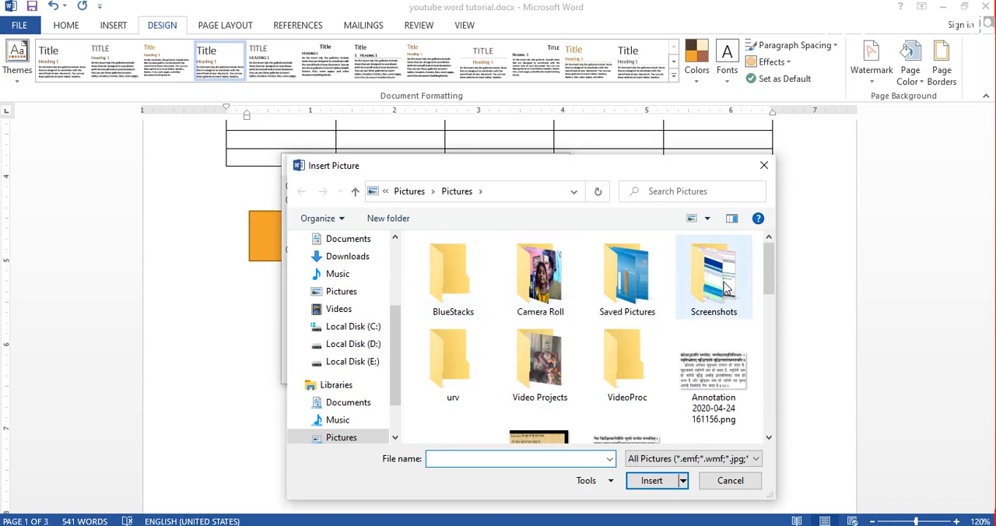
double_click(661, 289)
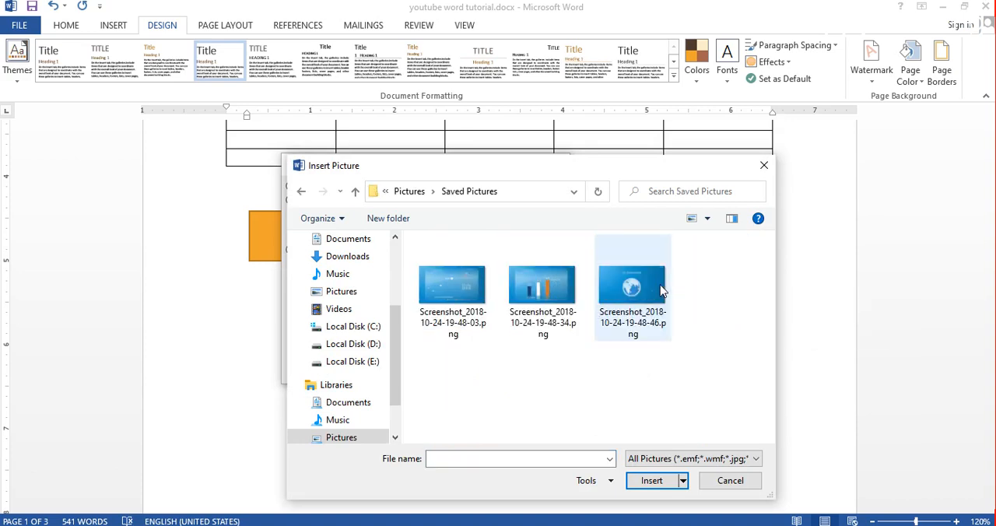
left_click(541, 294)
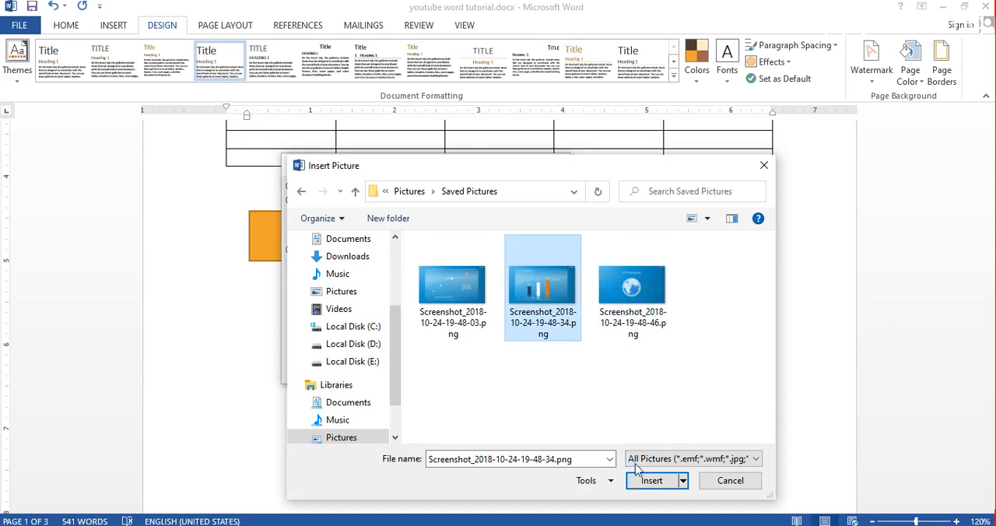
left_click(651, 480)
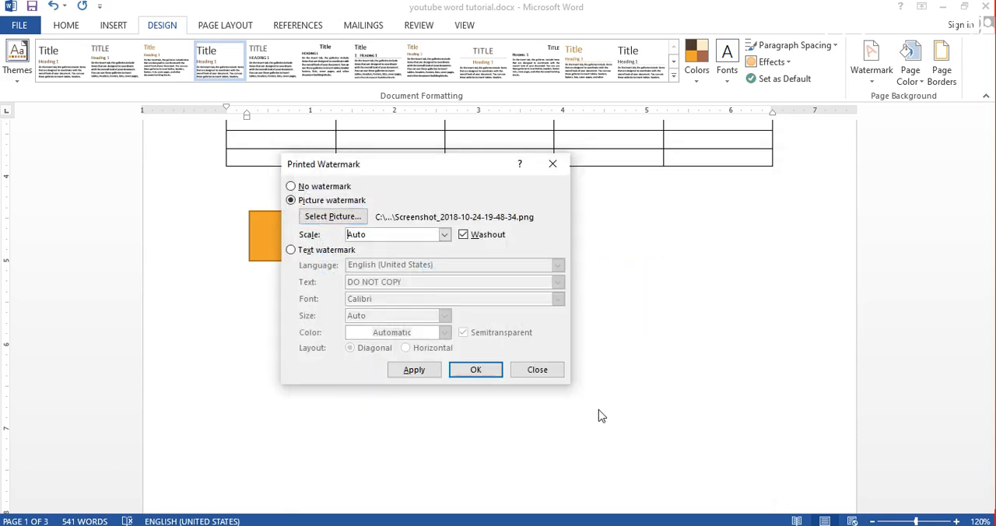
left_click(425, 368)
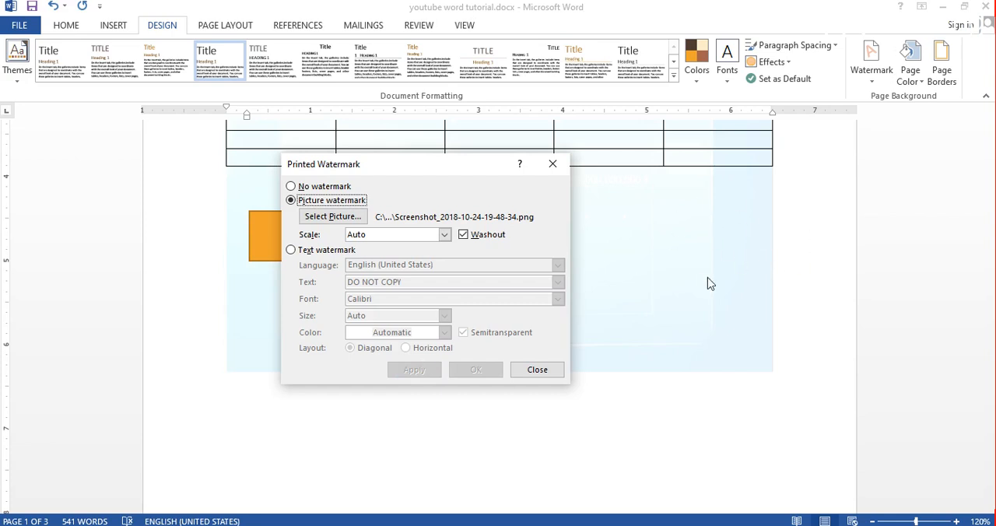
left_click(445, 236)
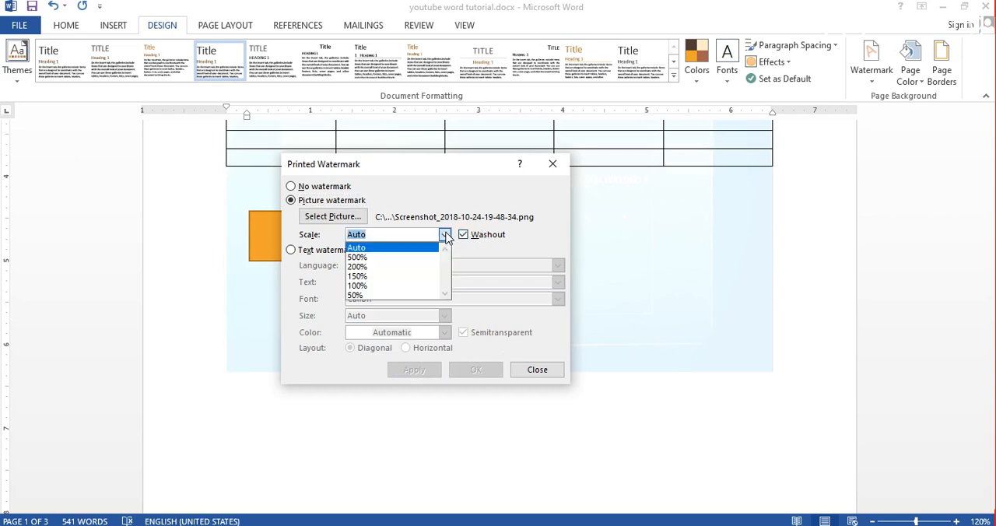
left_click(446, 236)
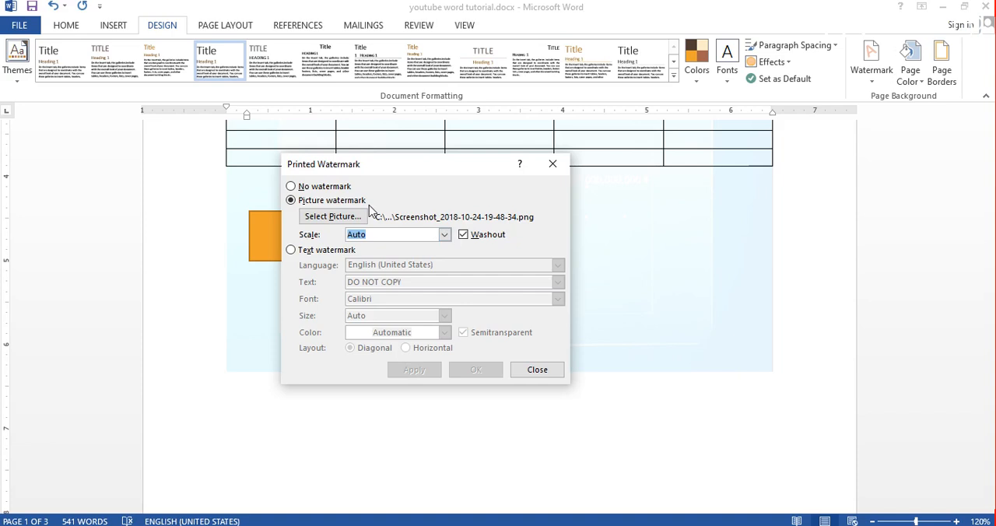
- Switch to a text watermark in English (United States) and replace its text with HAPPY LEARNIG
left_click(290, 251)
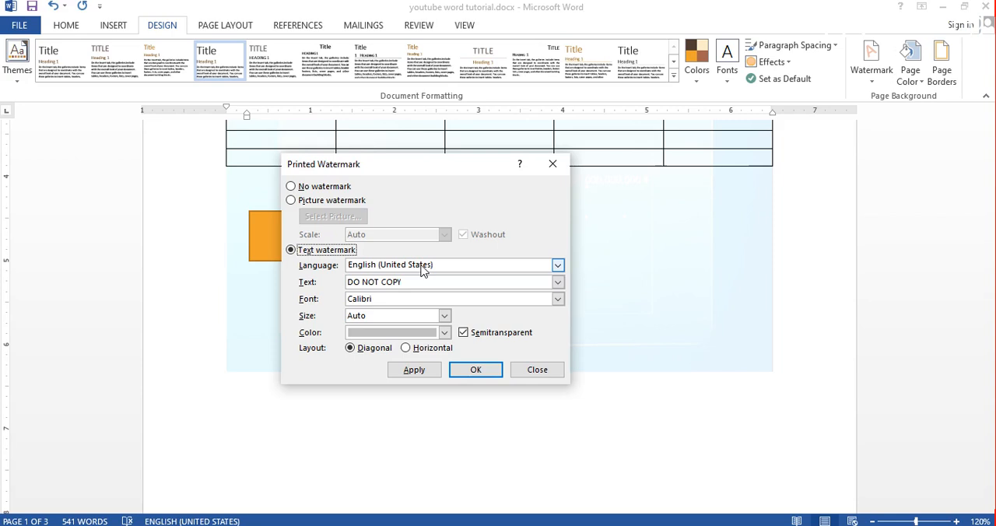
left_click(557, 265)
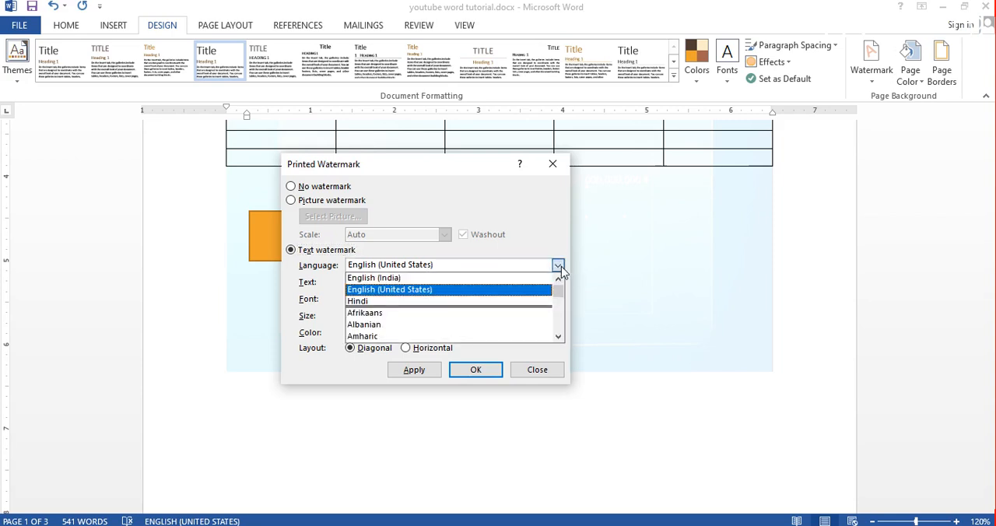
left_click(558, 266)
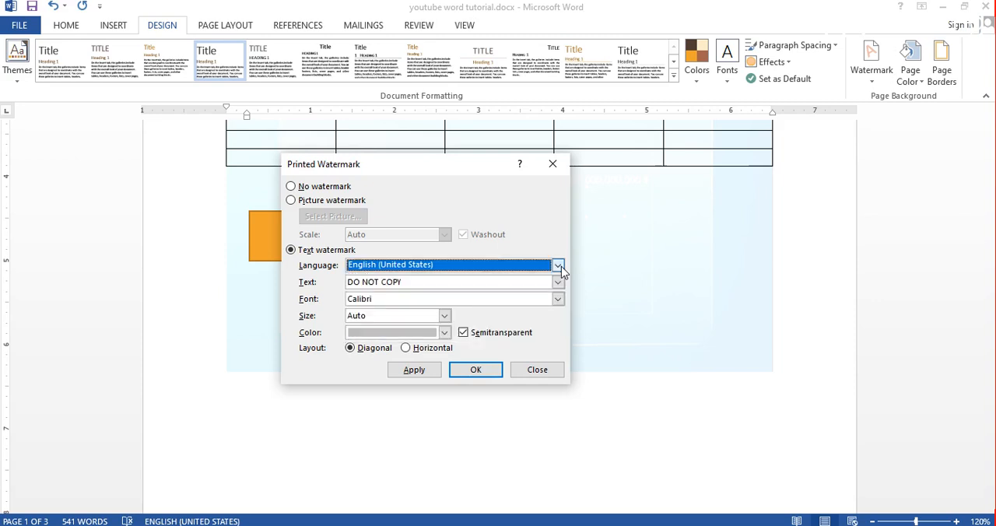
left_click(418, 281)
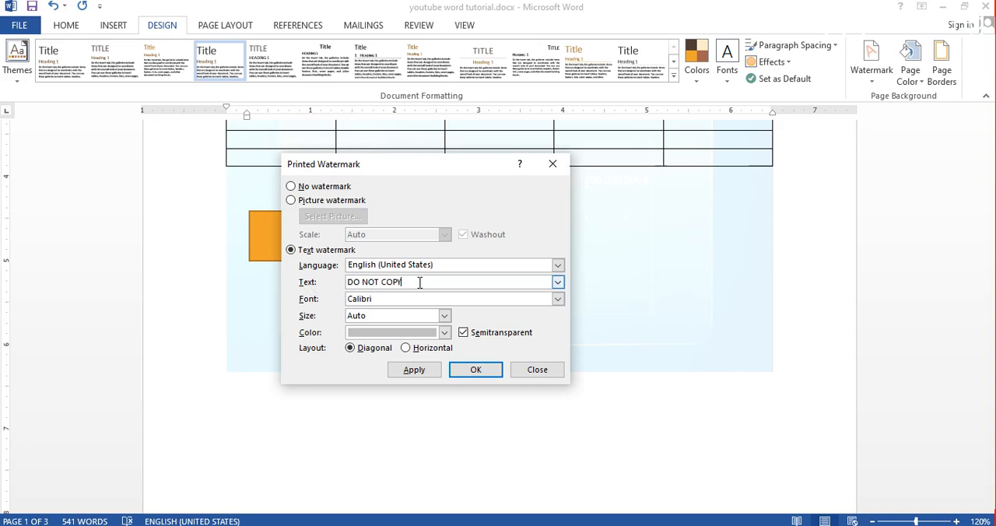
key("BackSpace")
key("BackSpace")
key("BackSpace")
key("BackSpace")
key("BackSpace")
key("BackSpace")
key("BackSpace")
key("BackSpace")
key("BackSpace")
key("BackSpace")
key("BackSpace")
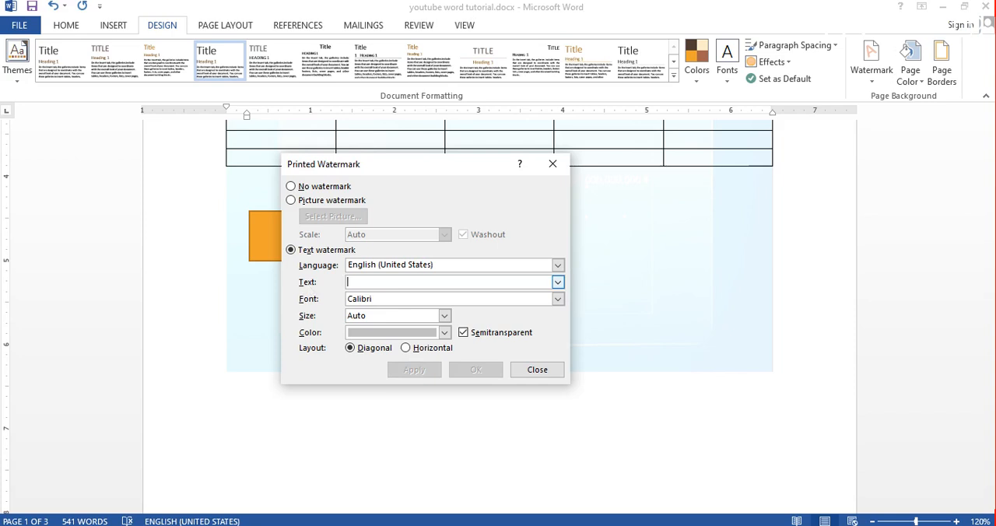
type("HAPP")
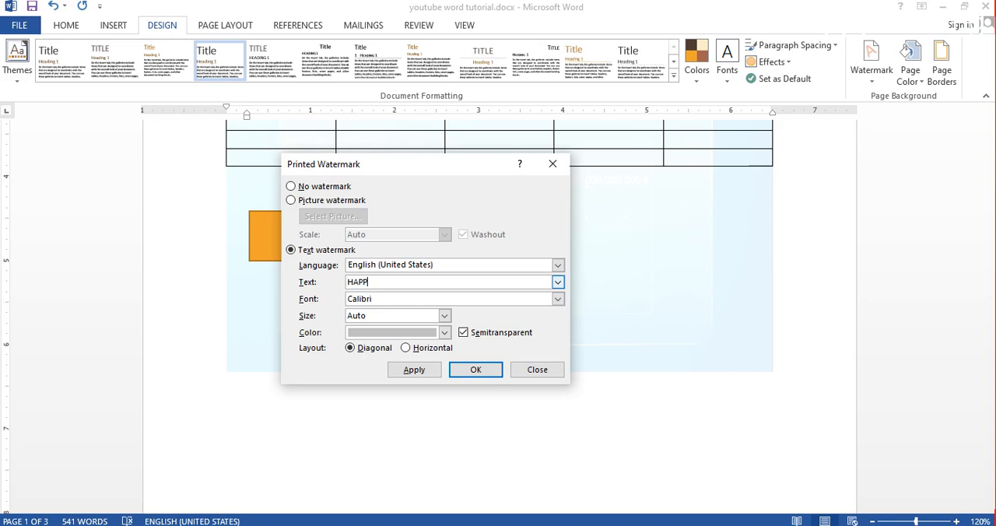
type("Y LEARNIG")
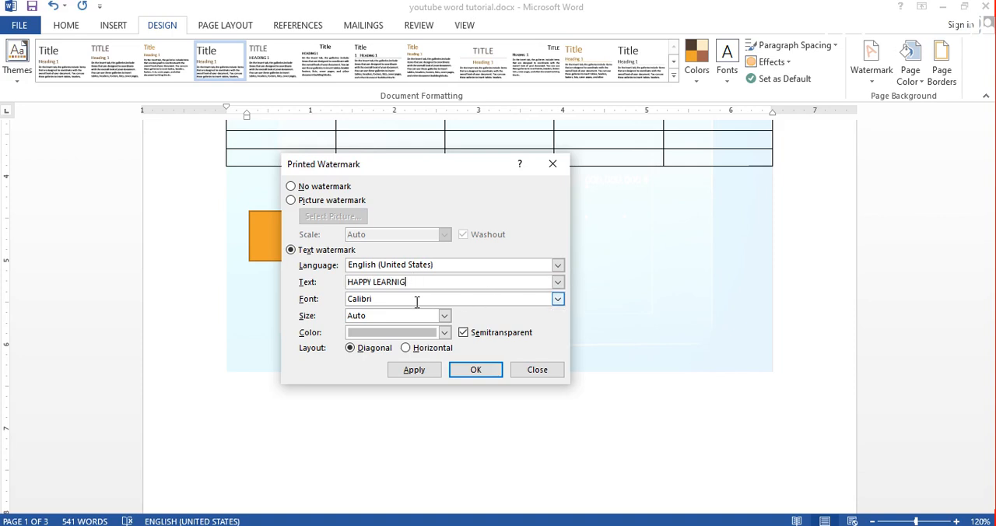
- Color the text watermark red, keeping the Calibri font, Auto size and Diagonal layout, and apply it to the document
left_click(558, 301)
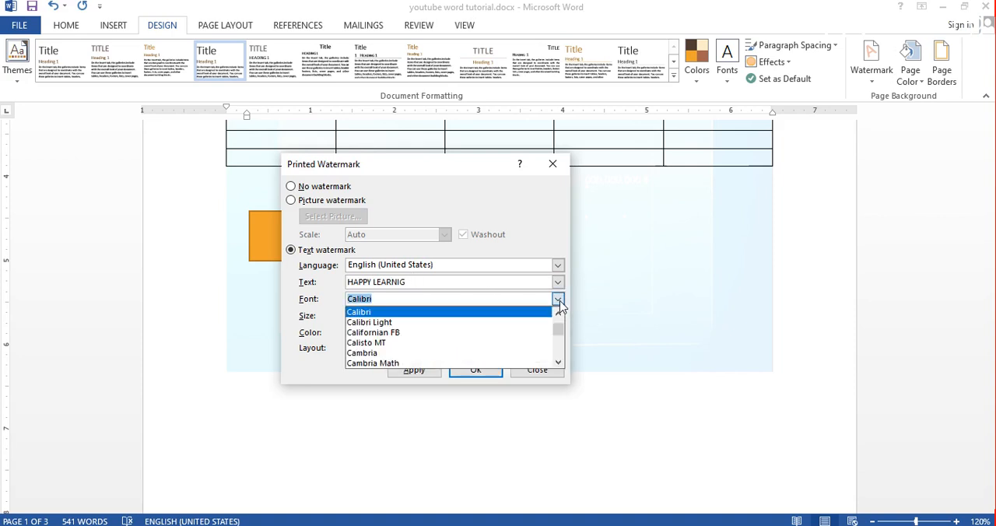
left_click(448, 314)
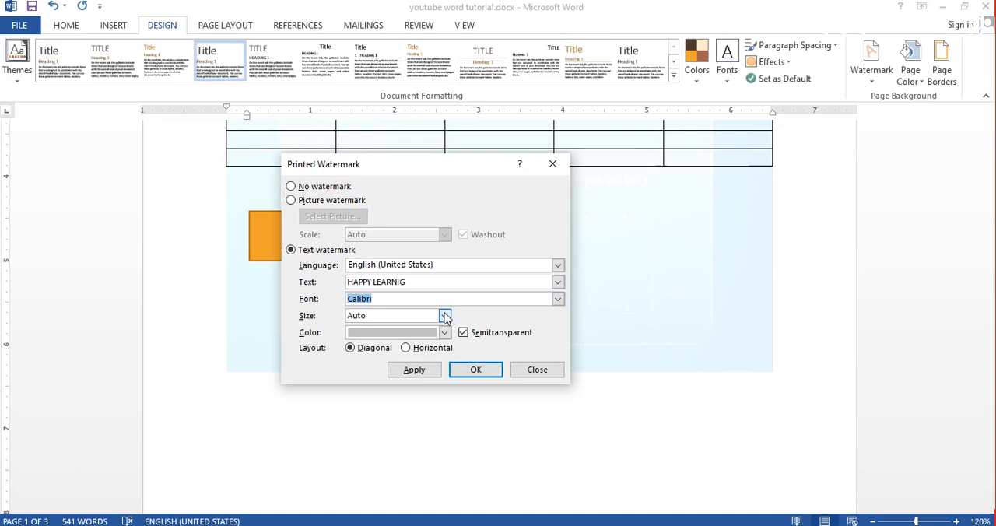
left_click(446, 315)
left_click(446, 318)
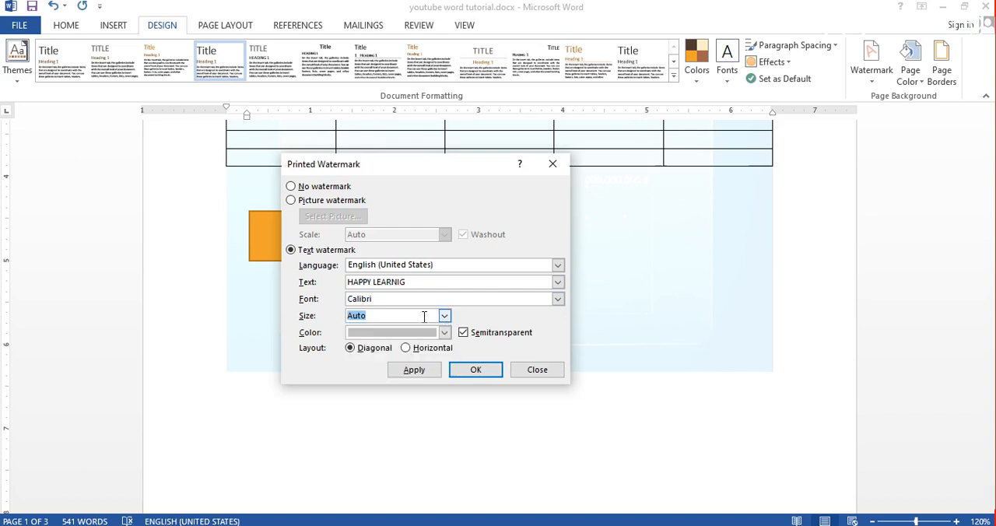
left_click(445, 316)
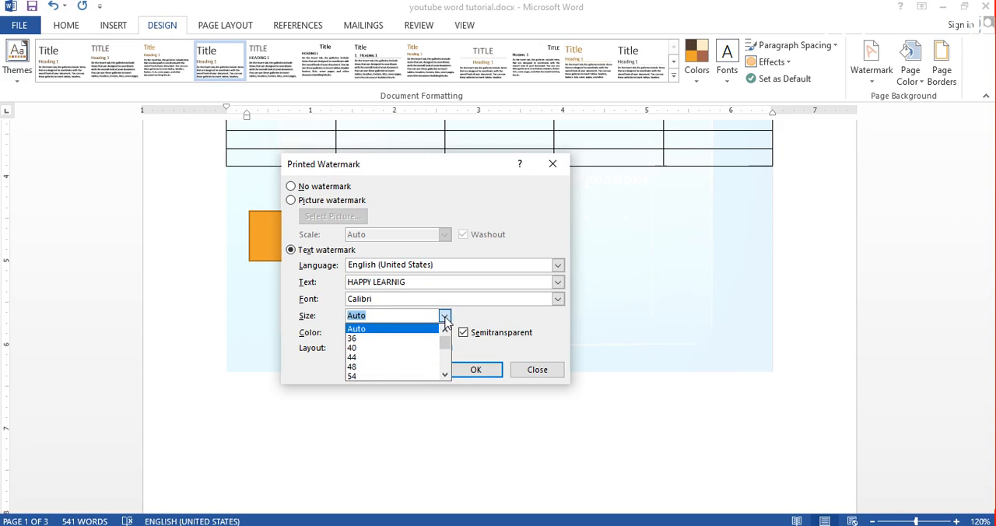
left_click(445, 317)
left_click(445, 333)
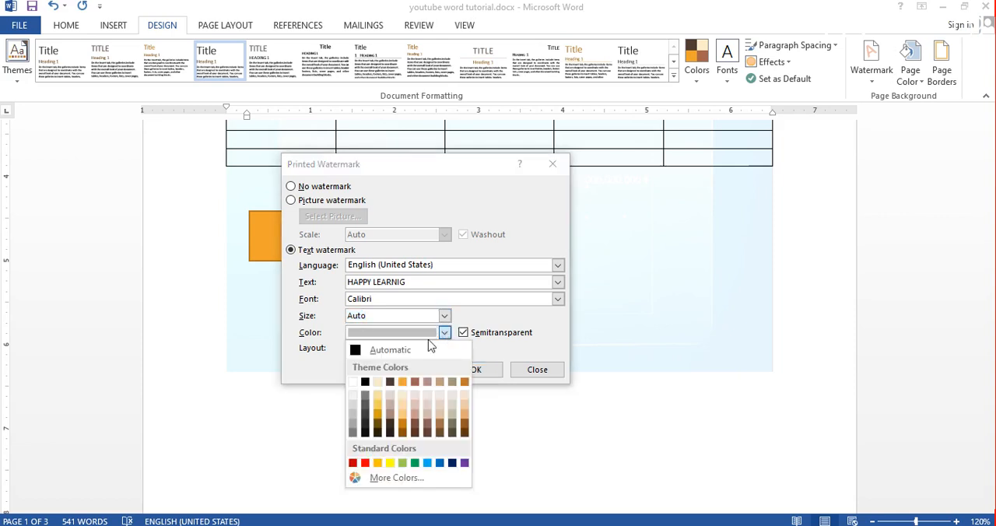
left_click(366, 463)
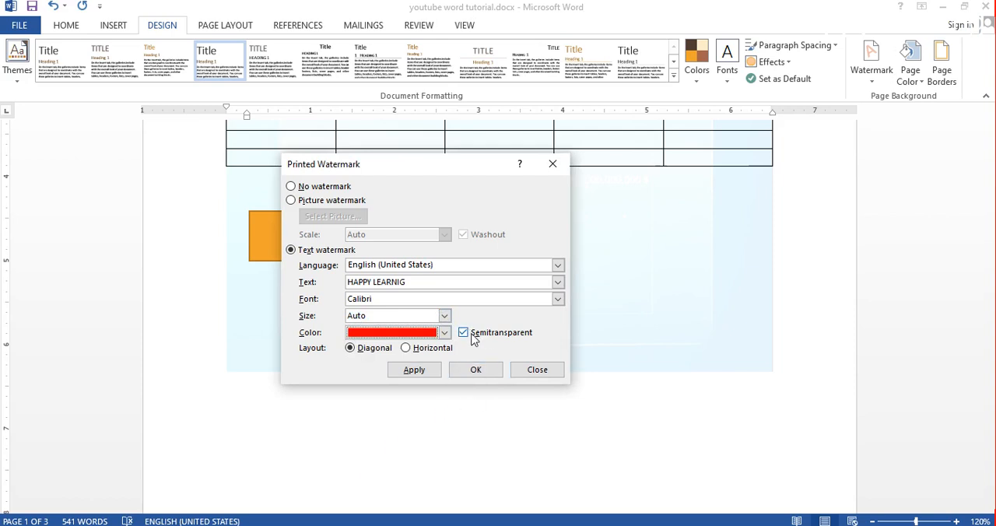
left_click(419, 370)
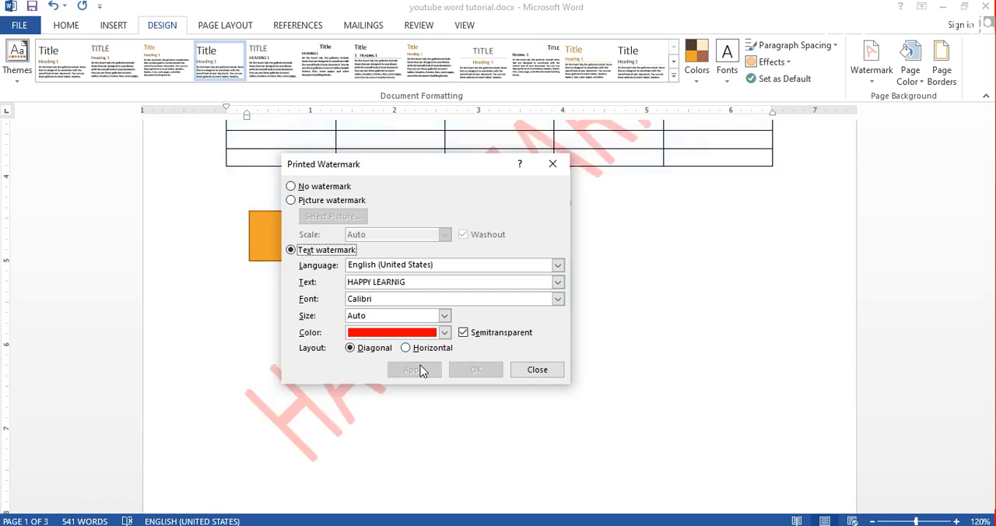
- Move the watermark settings clear of the watermark and apply the Horizontal layout to it
left_click_drag(425, 174, 732, 206)
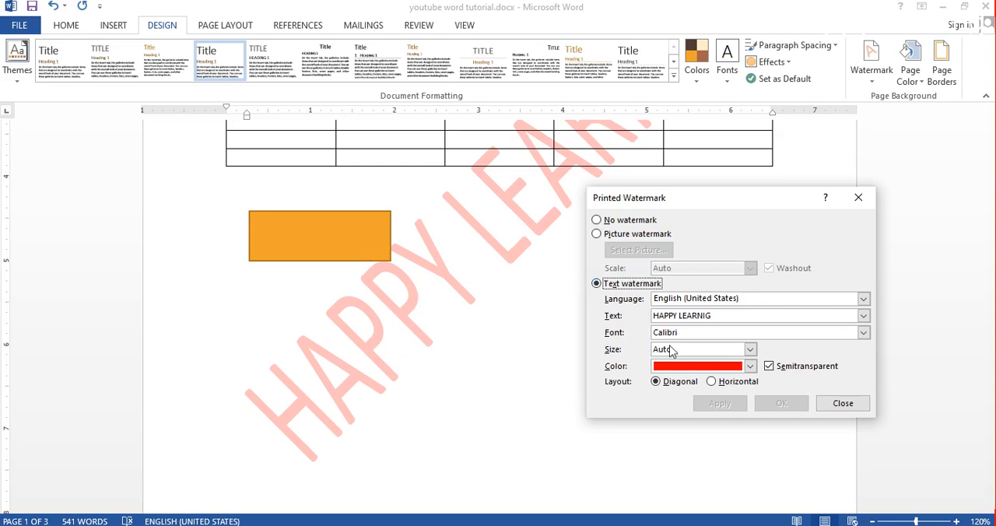
left_click(711, 381)
left_click(718, 404)
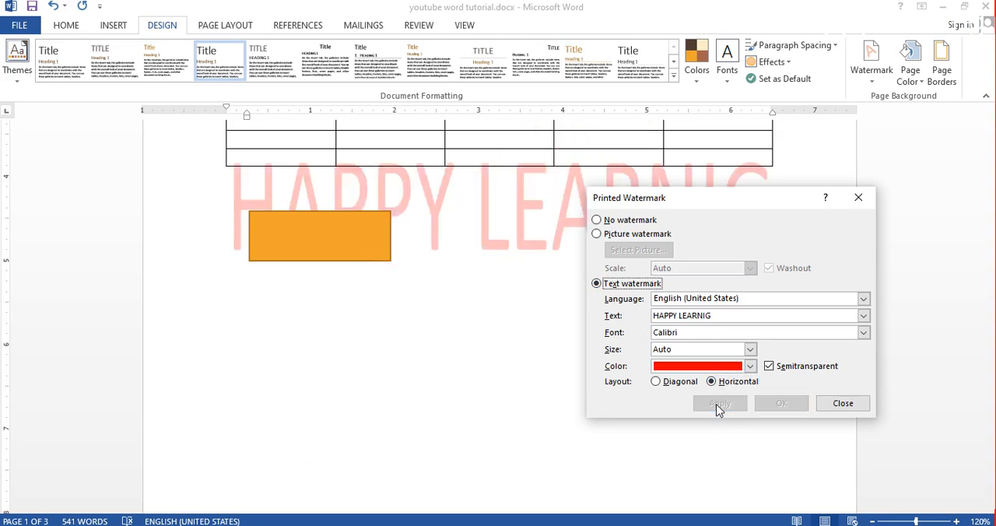
- Apply the watermark without the Semitransparent option, and reapply it with Semitransparent turned back on
left_click(780, 368)
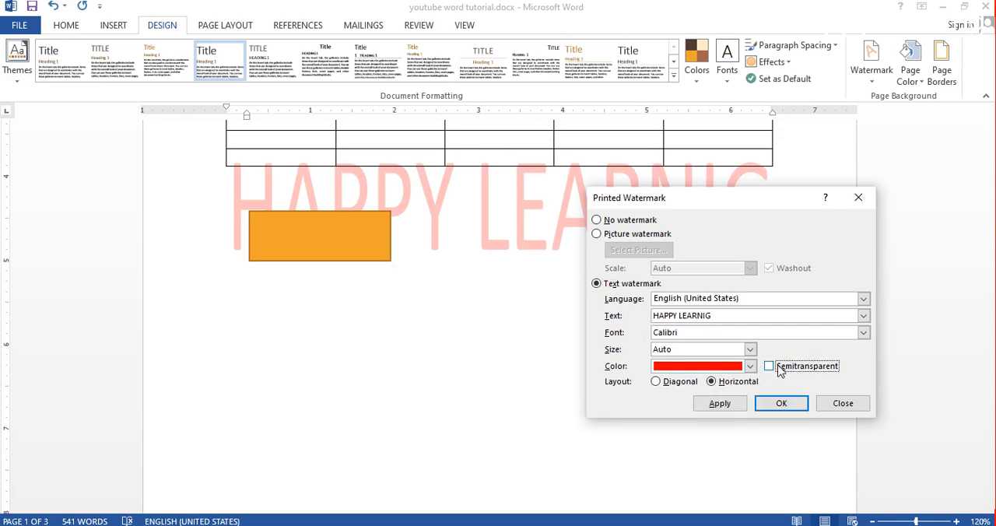
left_click(719, 405)
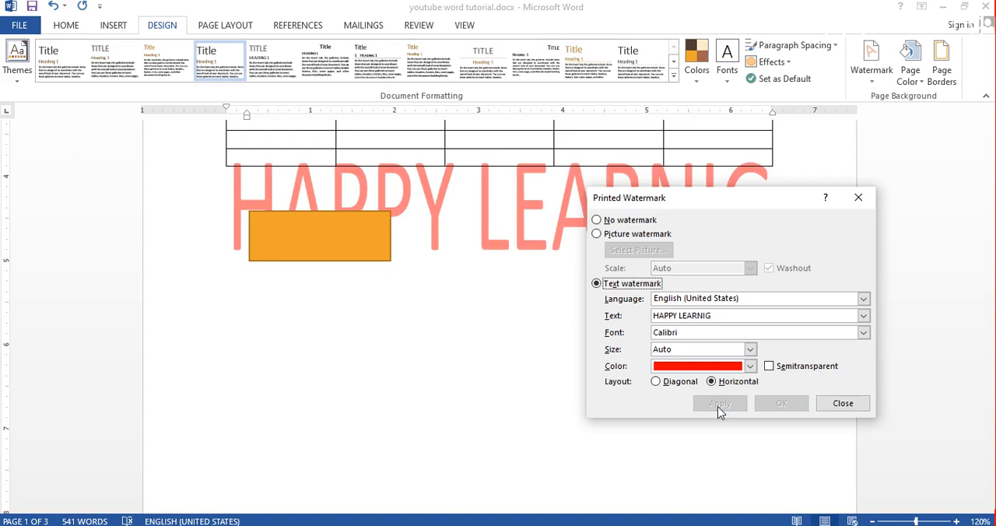
left_click(770, 366)
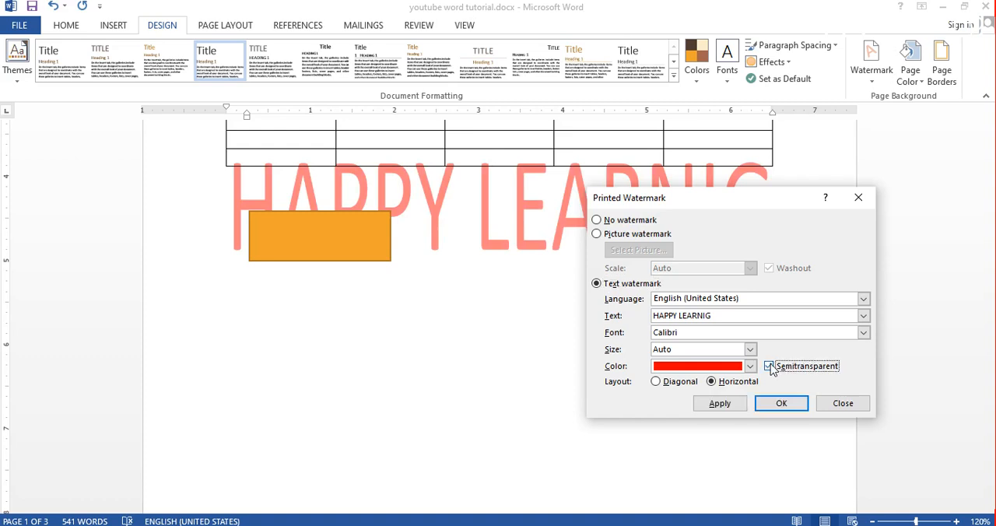
left_click(720, 403)
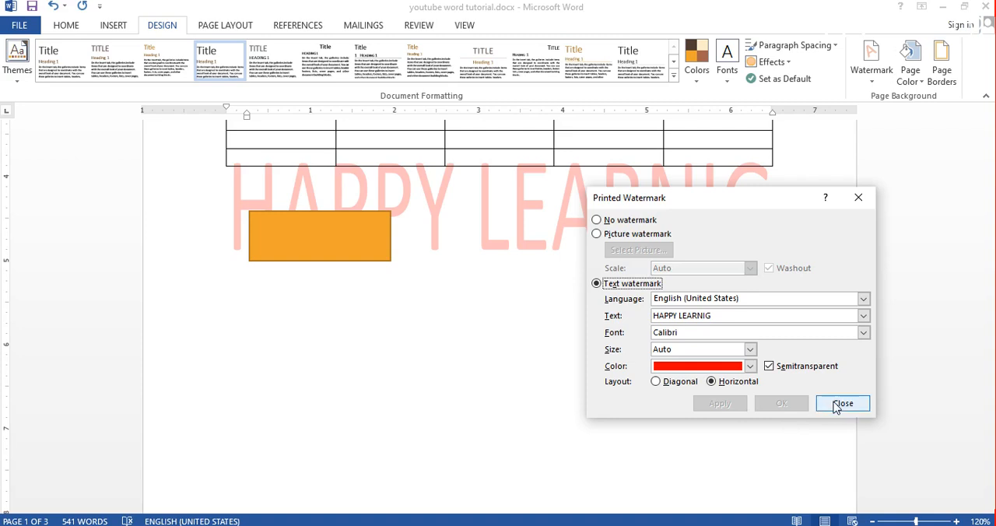
- Remove the watermark with the No watermark option, reapply the red horizontal HAPPY LEARNIG text watermark, and close the watermark settings
left_click(597, 220)
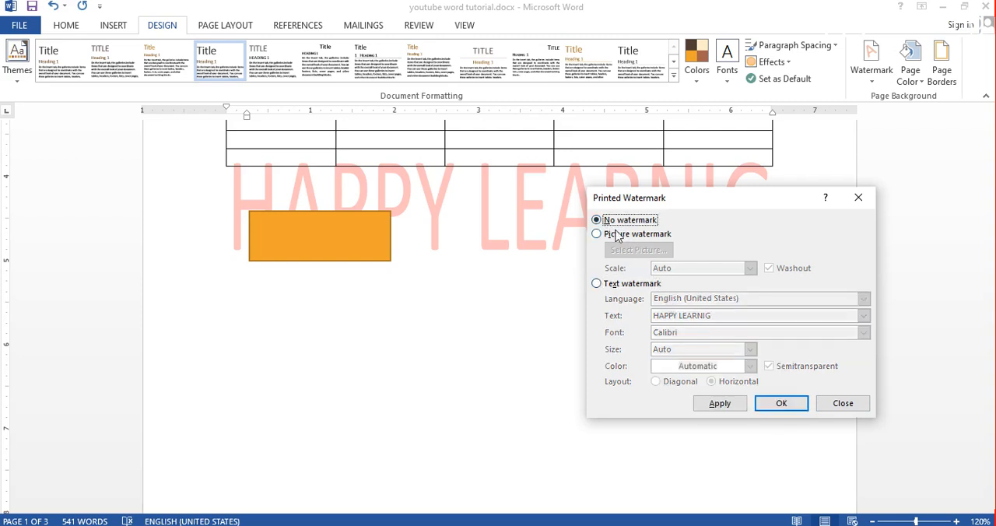
left_click(745, 404)
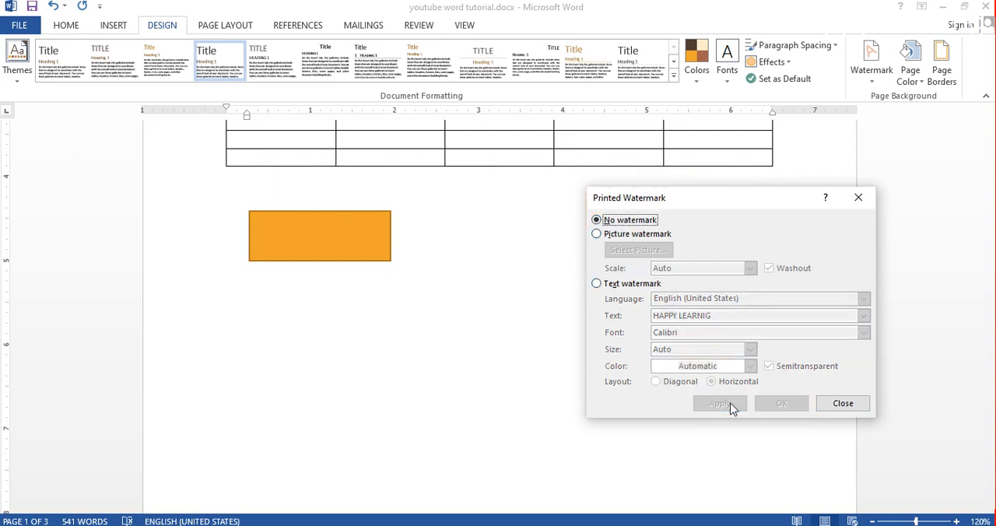
left_click(597, 283)
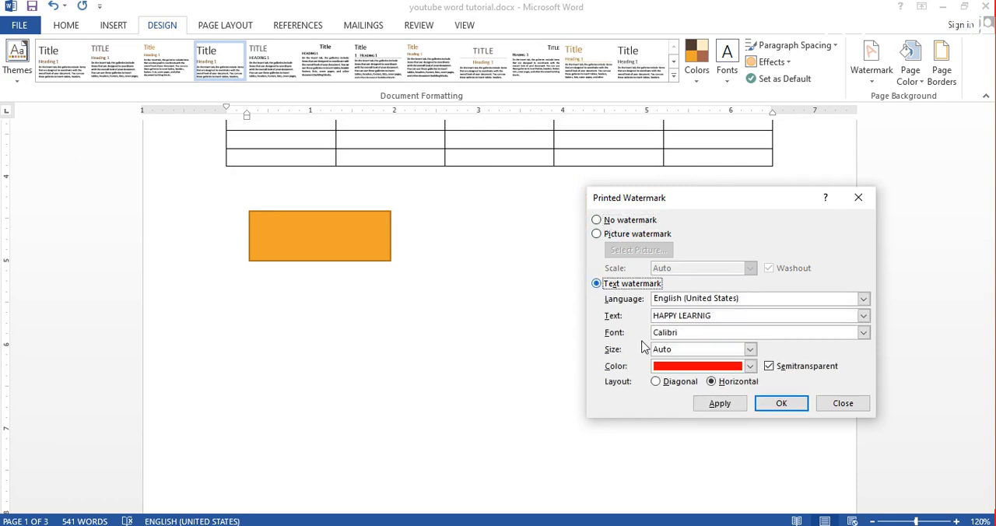
left_click(719, 408)
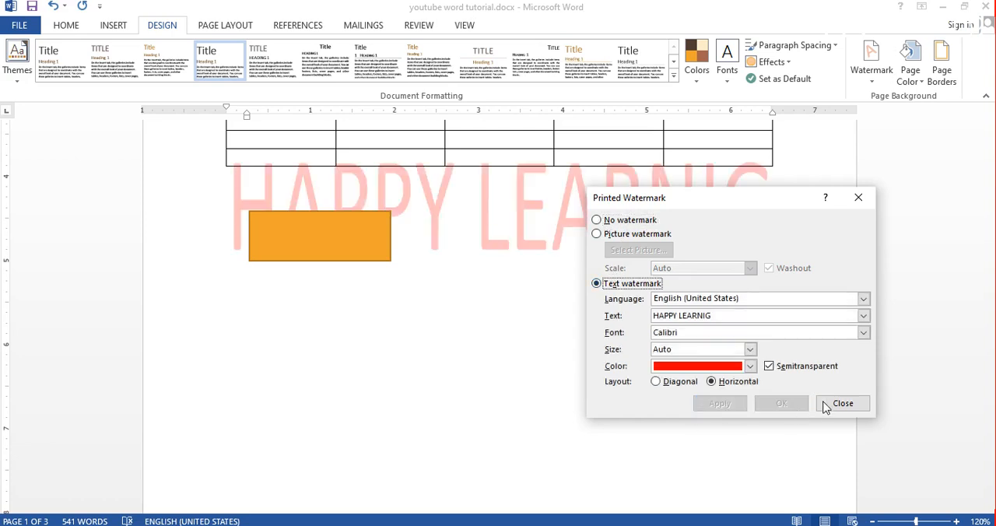
left_click(836, 405)
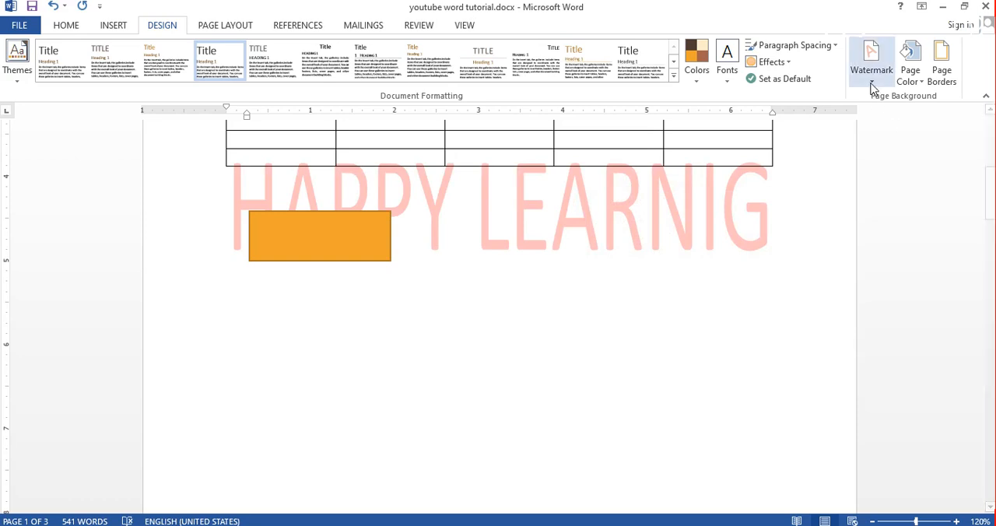
- Remove the watermark from the document
left_click(871, 85)
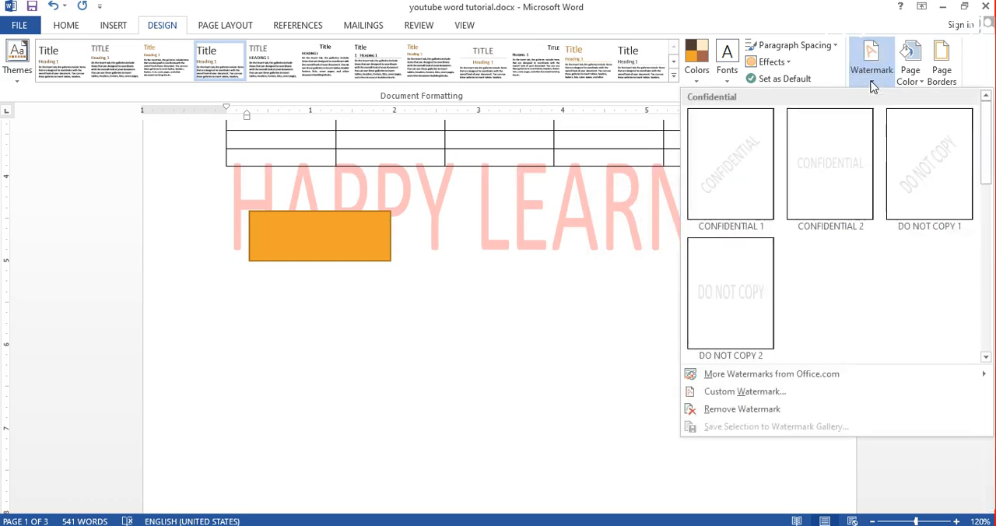
left_click(743, 409)
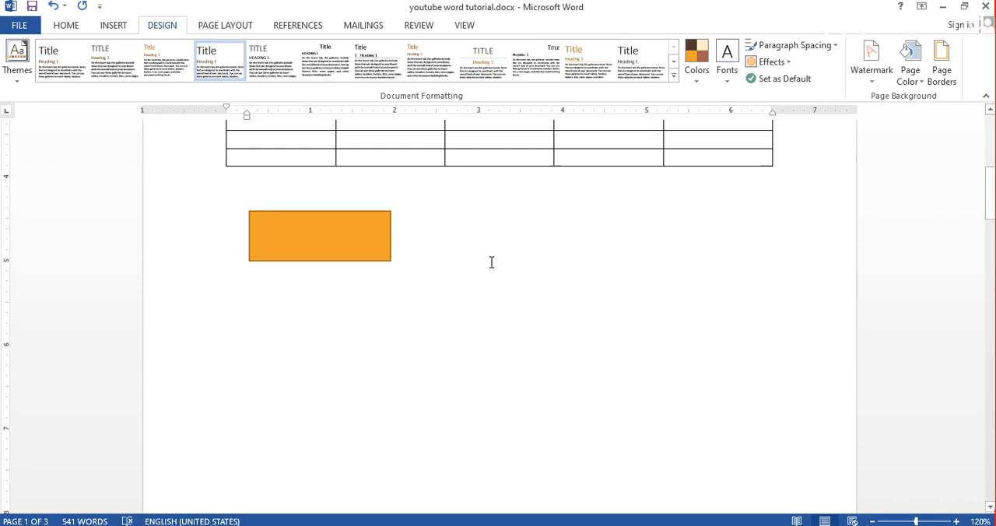
- Set the page color to standard Yellow, and reset it to No Color
left_click(901, 90)
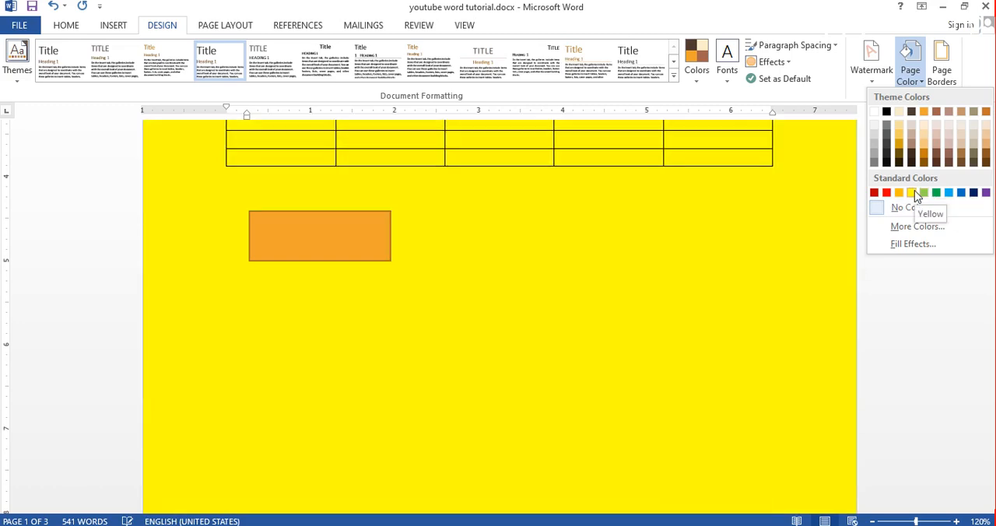
left_click(913, 193)
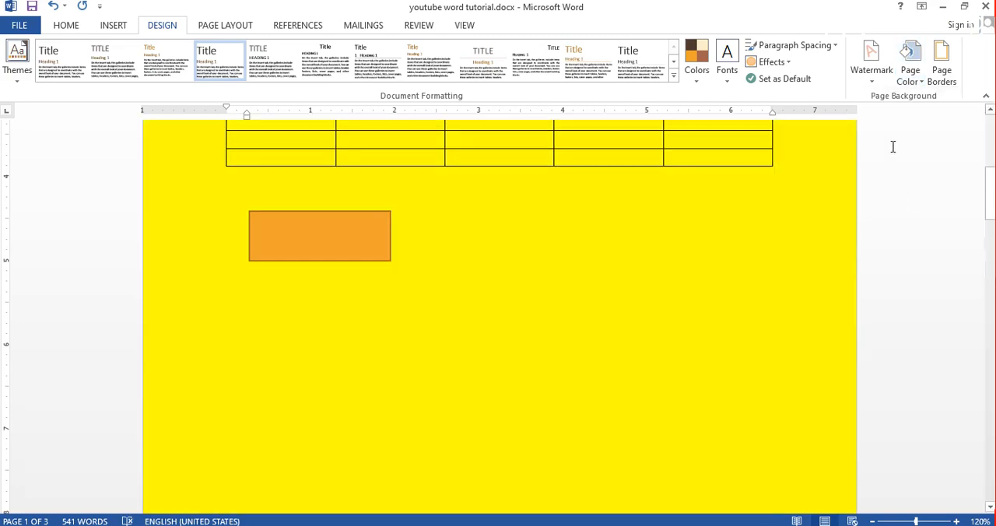
left_click(911, 81)
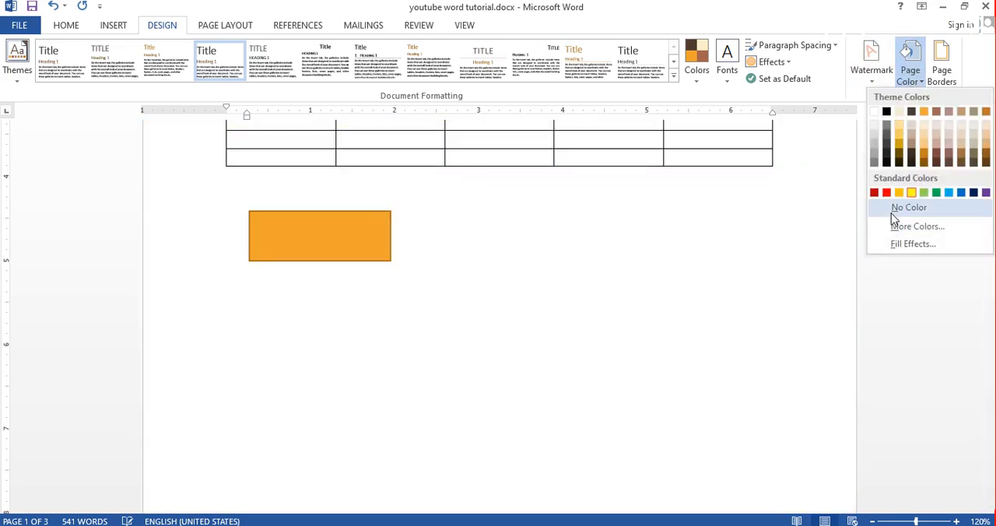
left_click(891, 211)
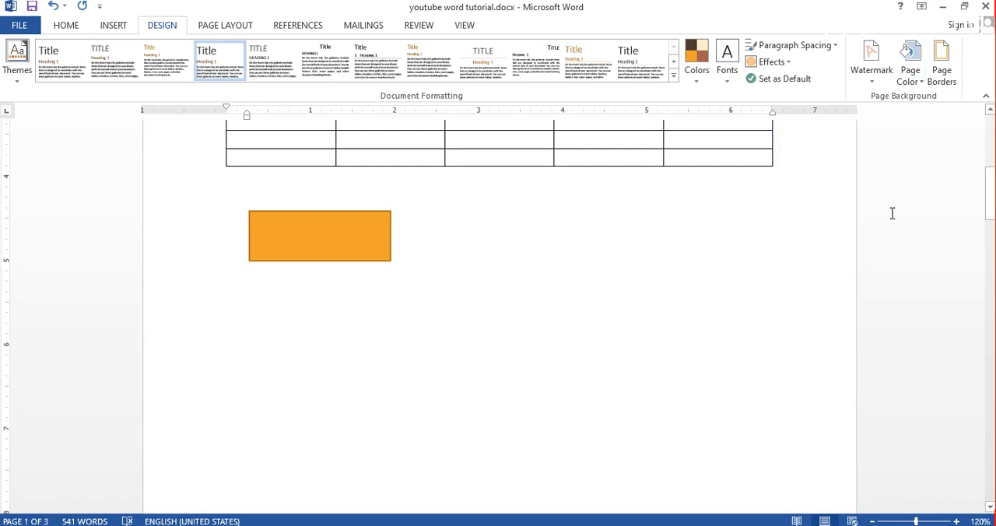
- Start a custom page color from the pale green shade RGB 204, 255, 204 and raise its red value
left_click(911, 78)
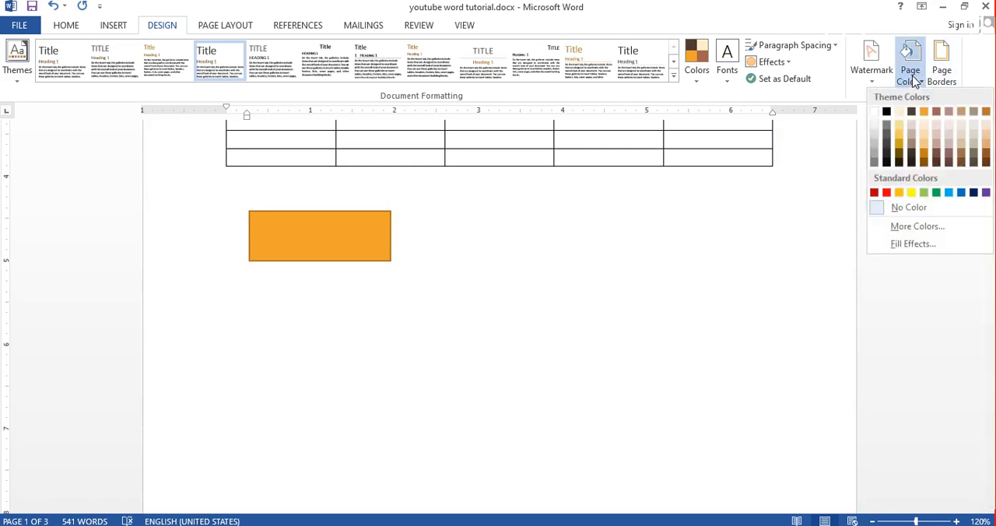
left_click(915, 227)
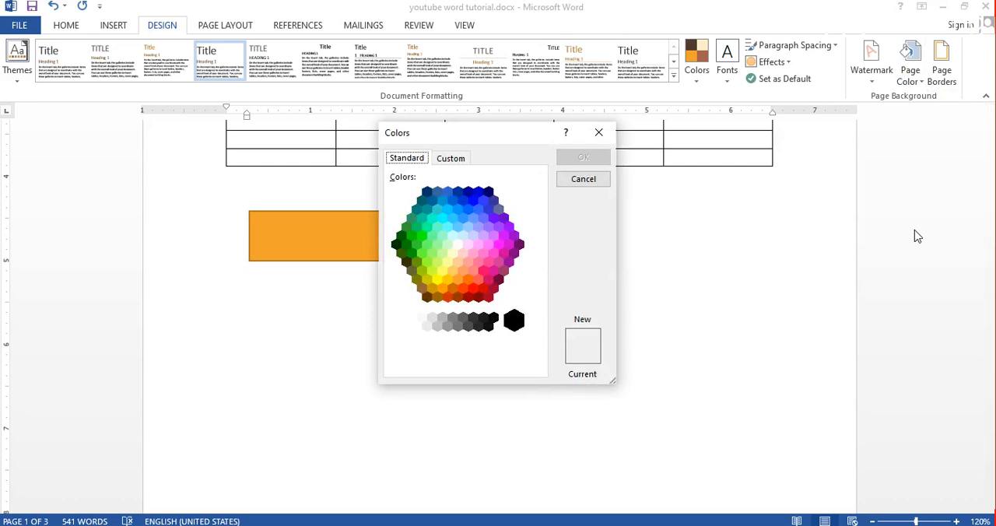
left_click(447, 245)
left_click(452, 160)
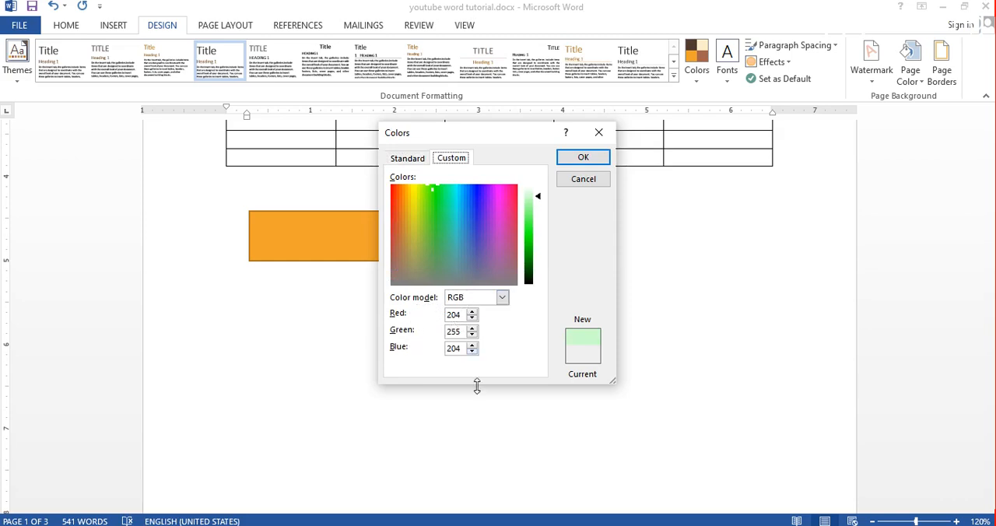
left_click(472, 312)
left_click(472, 311)
left_click(472, 311)
left_click(472, 311)
double_click(472, 311)
left_click(473, 311)
- Try two pale blue shades for the custom page color, and apply the pale yellow RGB 243, 244, 216 instead
left_click(474, 225)
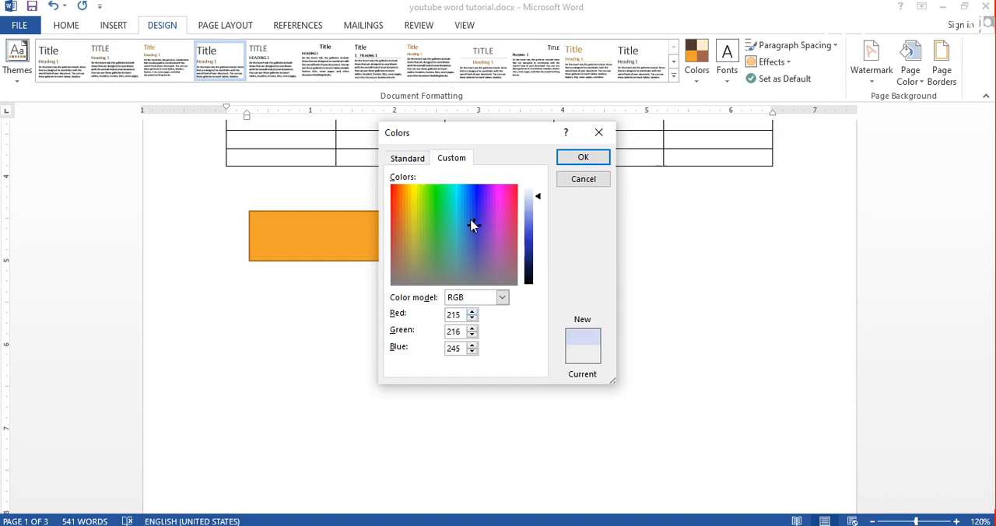
left_click(456, 210)
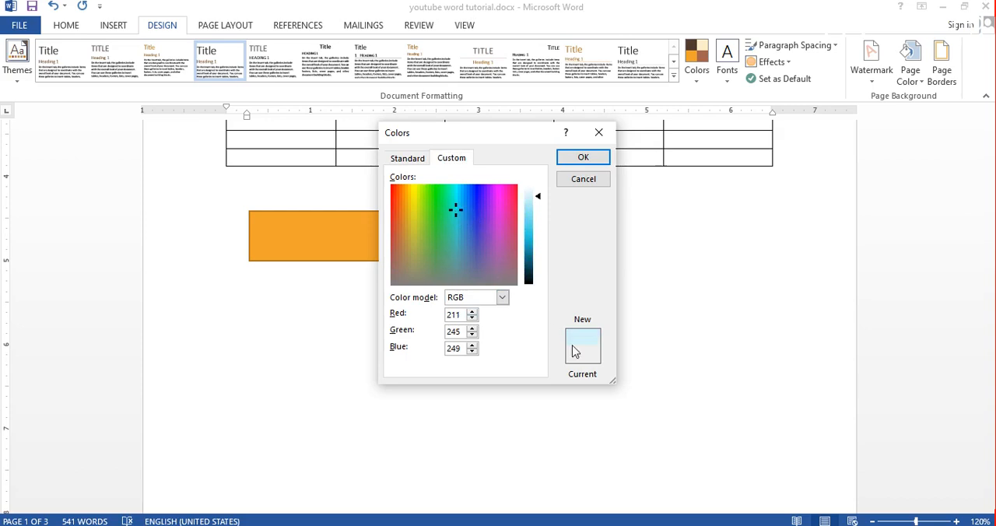
left_click(412, 228)
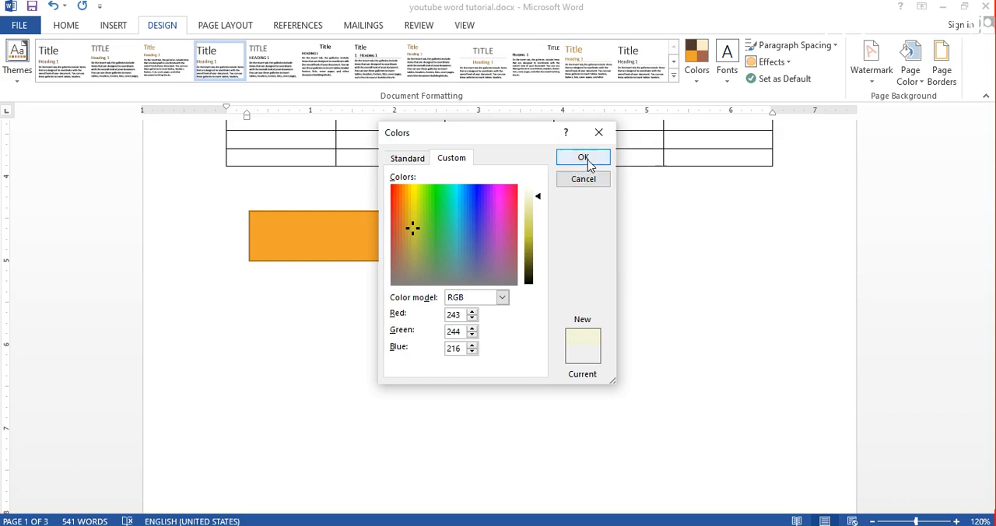
left_click(587, 160)
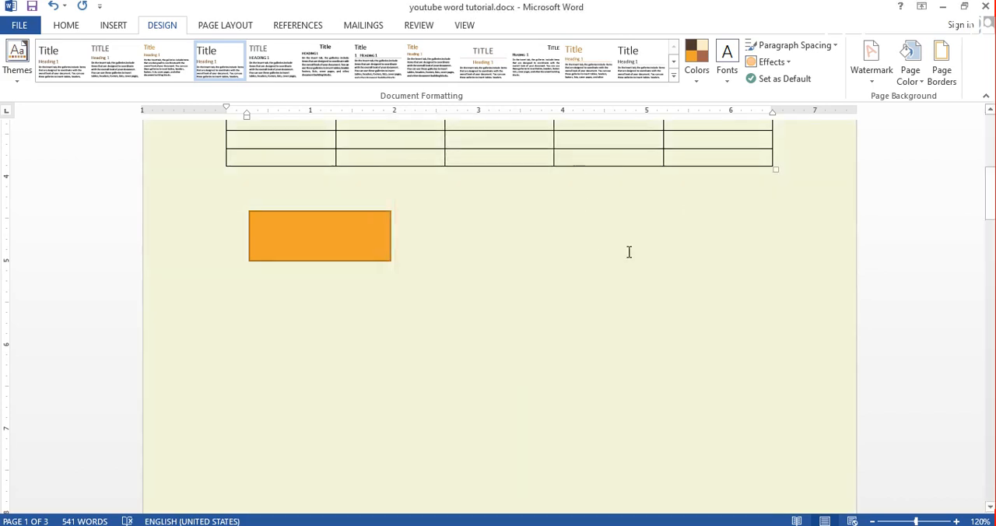
- Set up a gradient page fill, comparing the Two colors and Preset options, and choose One color with standard Green
left_click(905, 81)
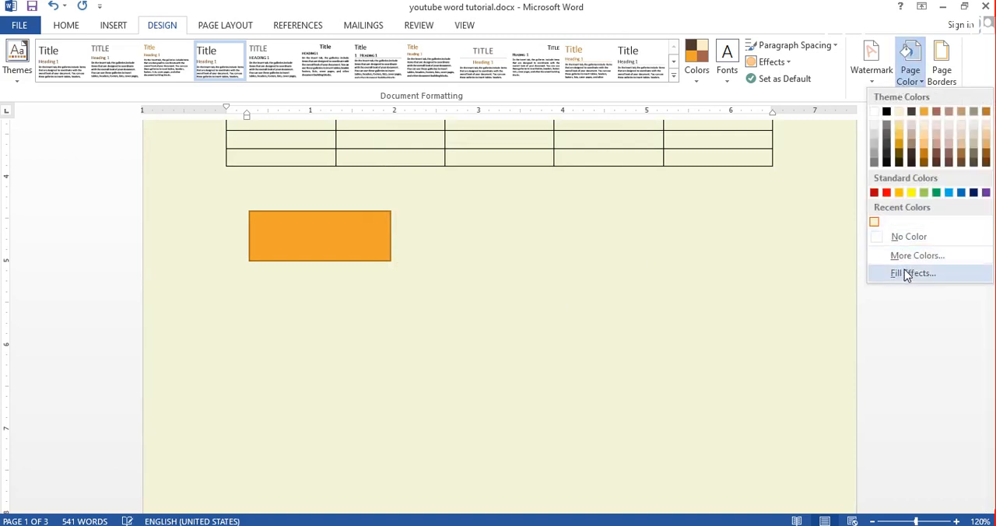
left_click(905, 275)
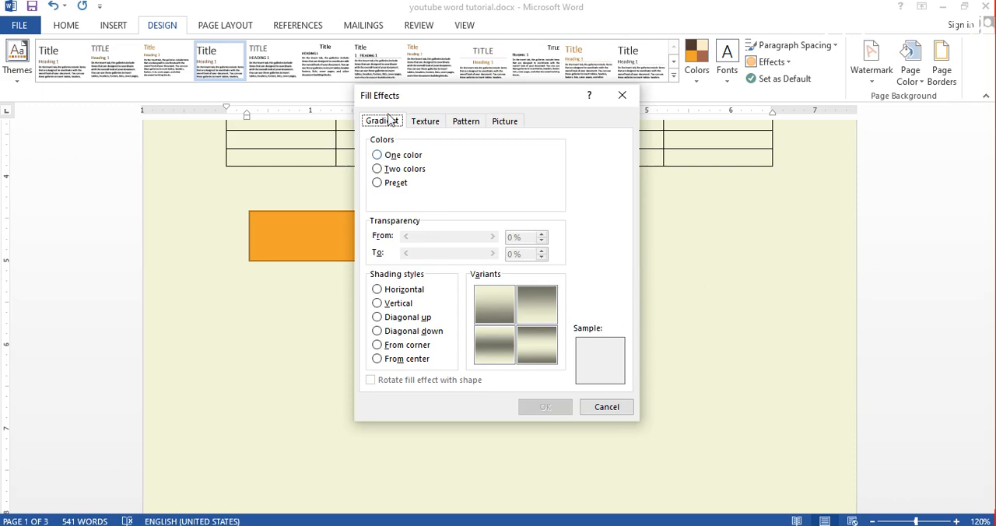
left_click(394, 155)
left_click(395, 172)
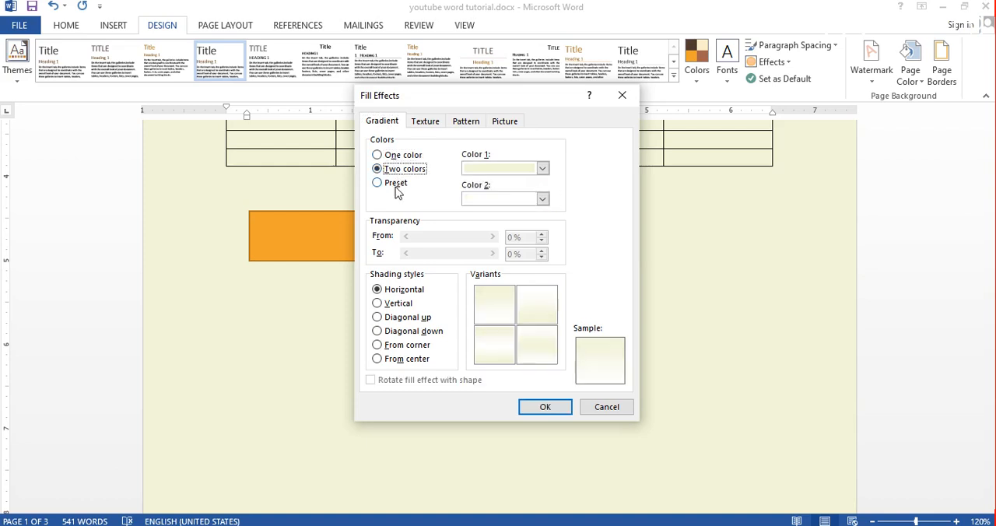
left_click(396, 188)
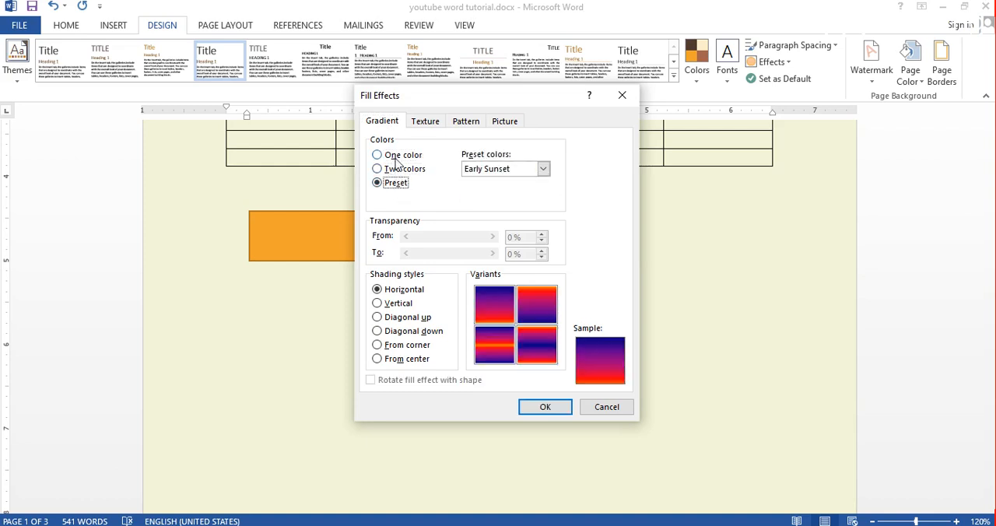
left_click(393, 154)
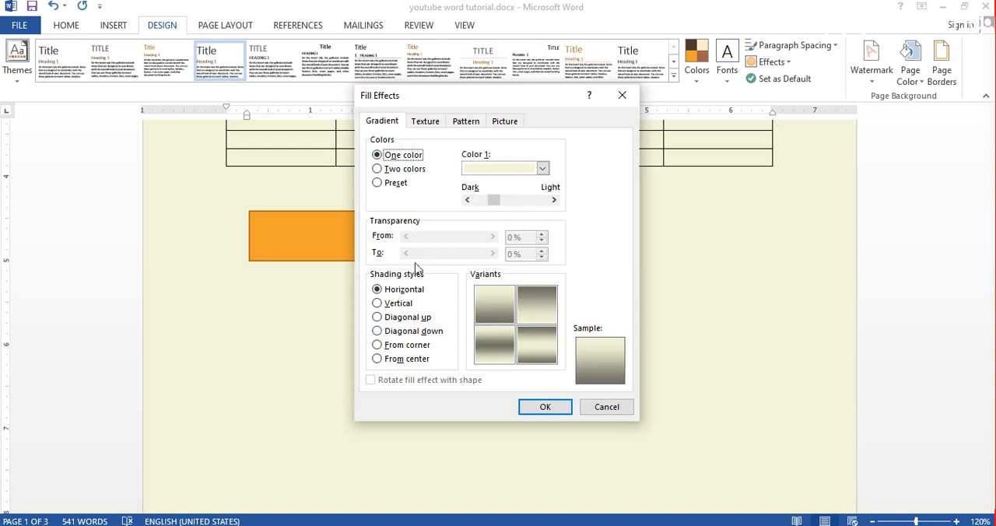
left_click(542, 168)
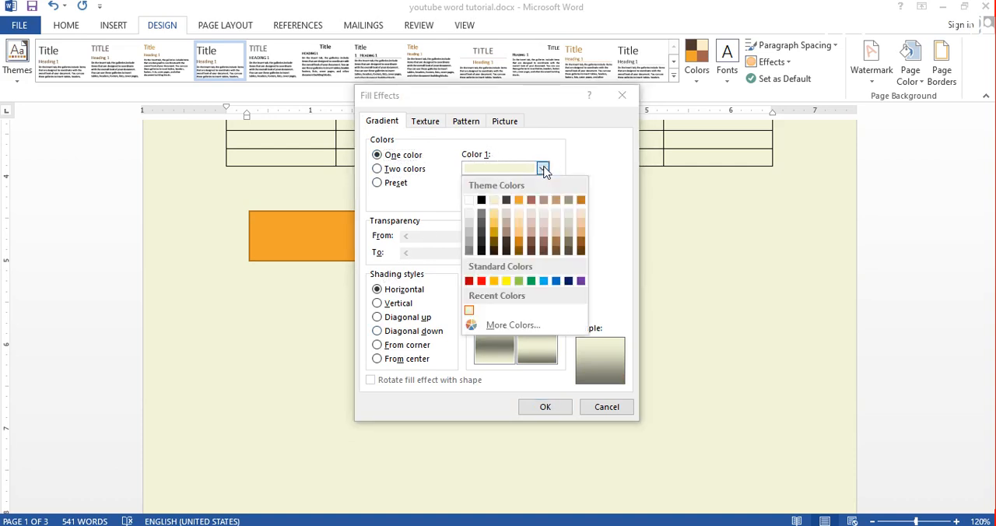
left_click(531, 281)
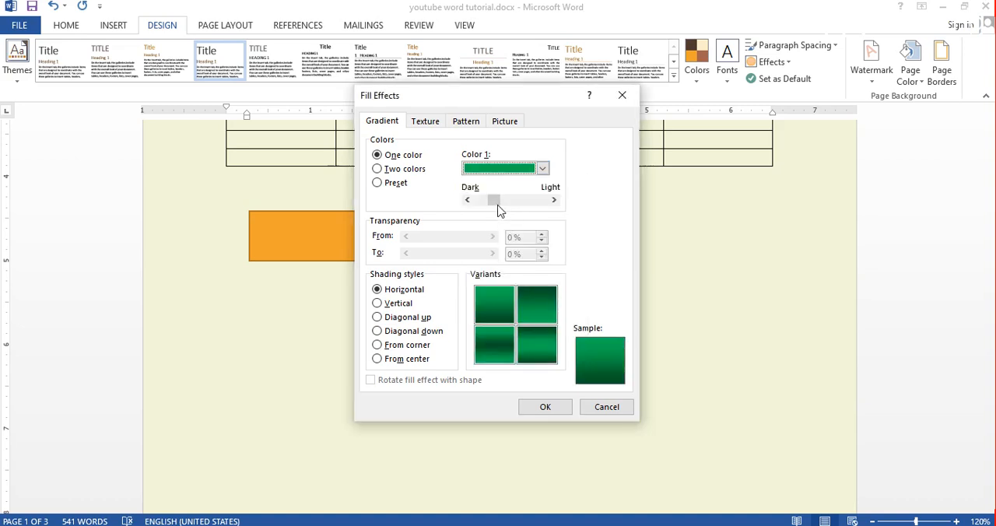
- Darken the green gradient's second shade, try the Vertical and both Diagonal shading styles, and apply it to the page with From corner shading
left_click_drag(496, 209, 519, 210)
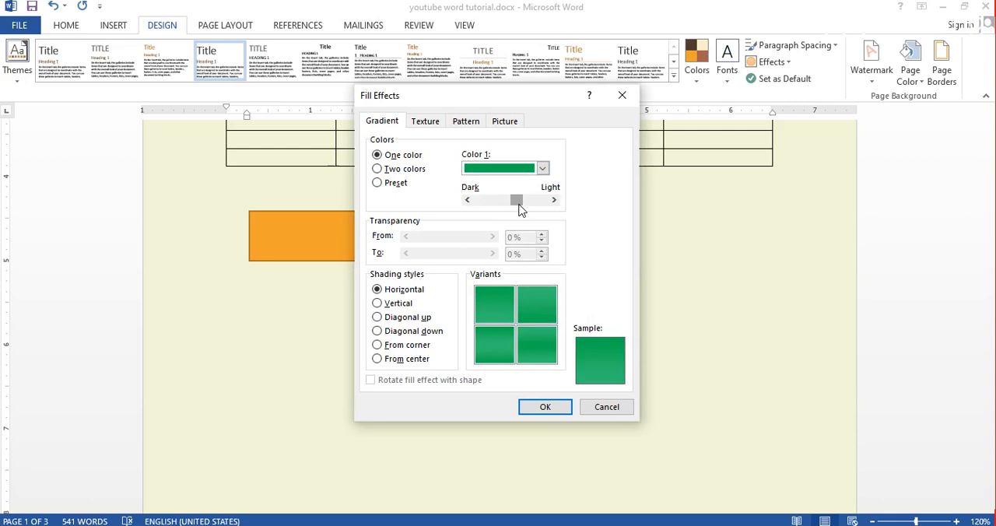
left_click_drag(519, 208, 491, 212)
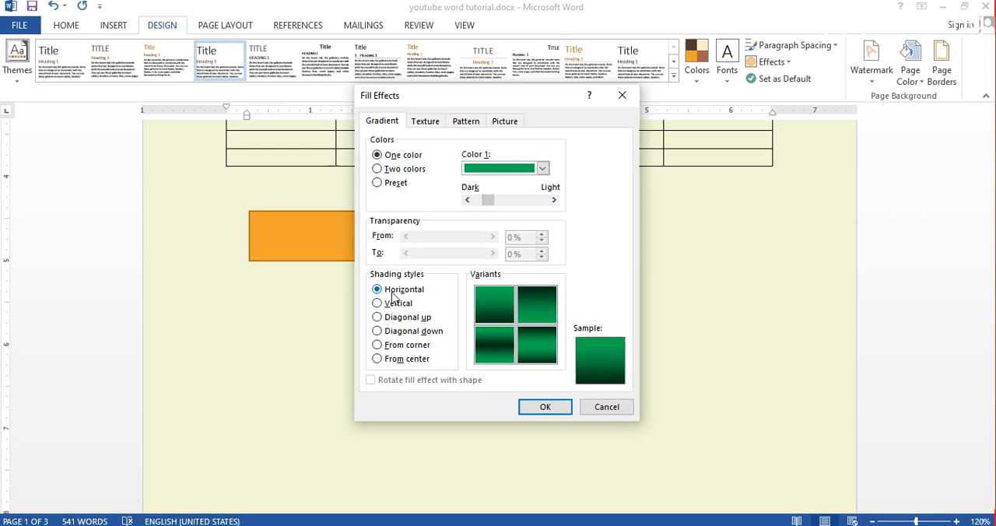
left_click(380, 303)
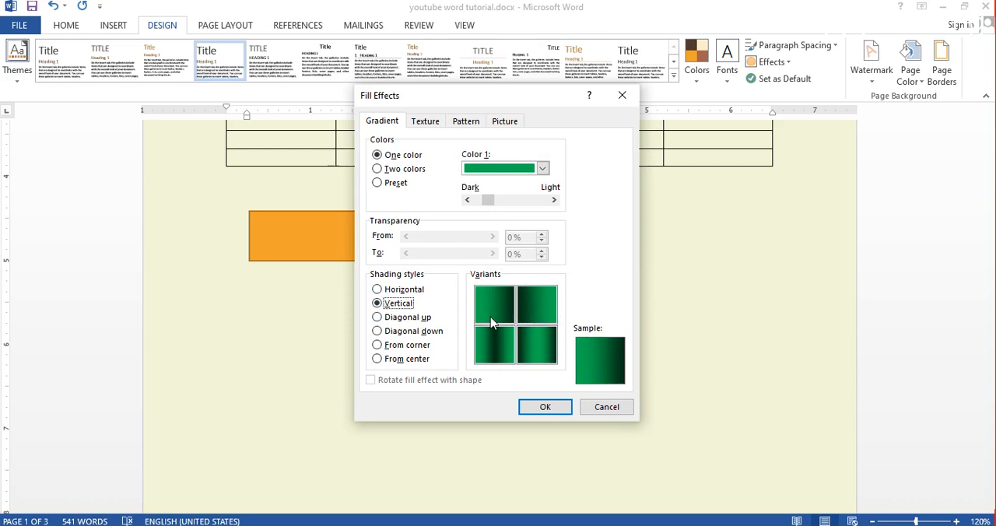
left_click(402, 333)
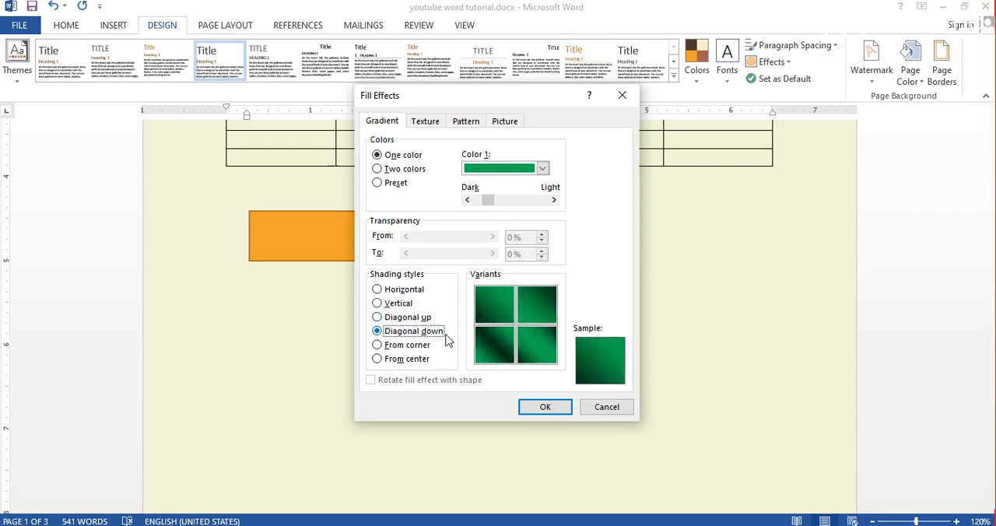
left_click(412, 319)
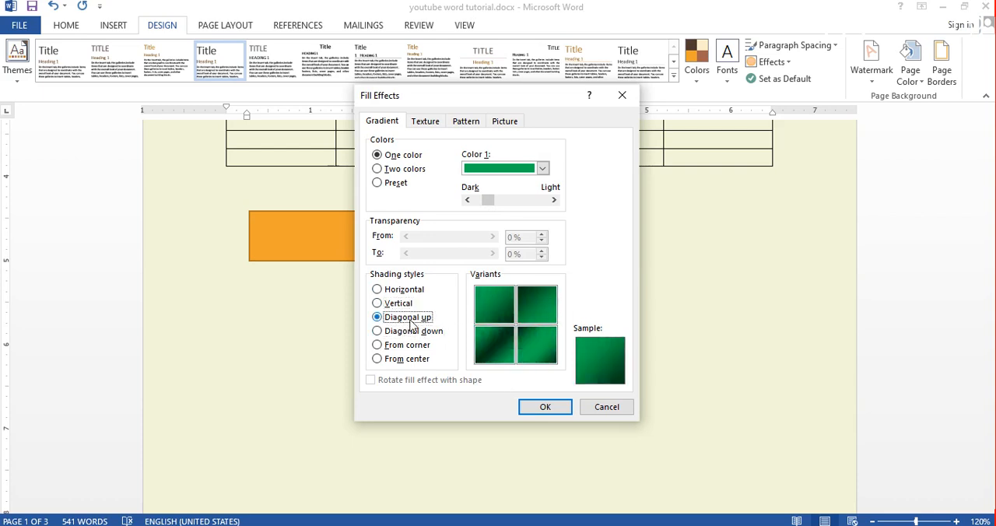
left_click(395, 347)
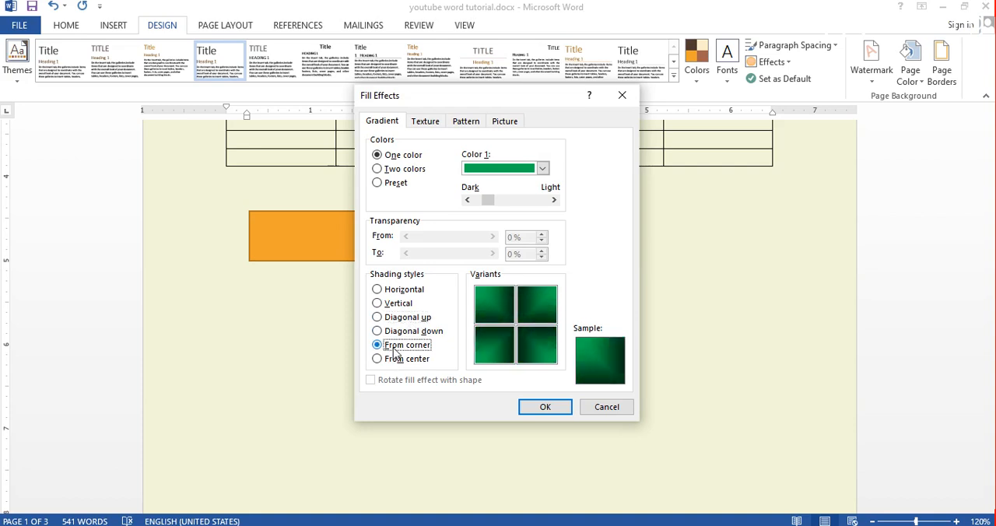
left_click(544, 410)
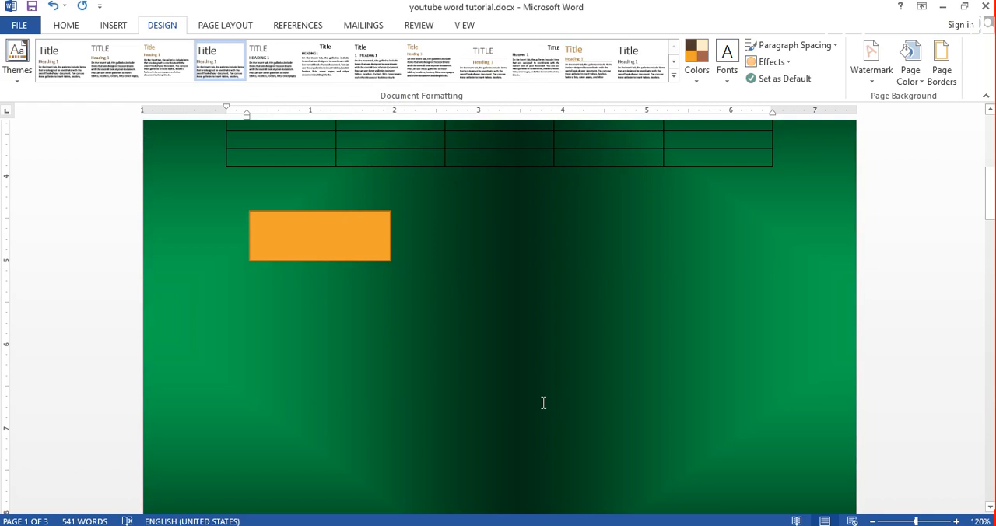
- Change the page fill to a two-color gradient with standard Yellow as Color 2, and apply it
left_click(910, 62)
left_click(911, 273)
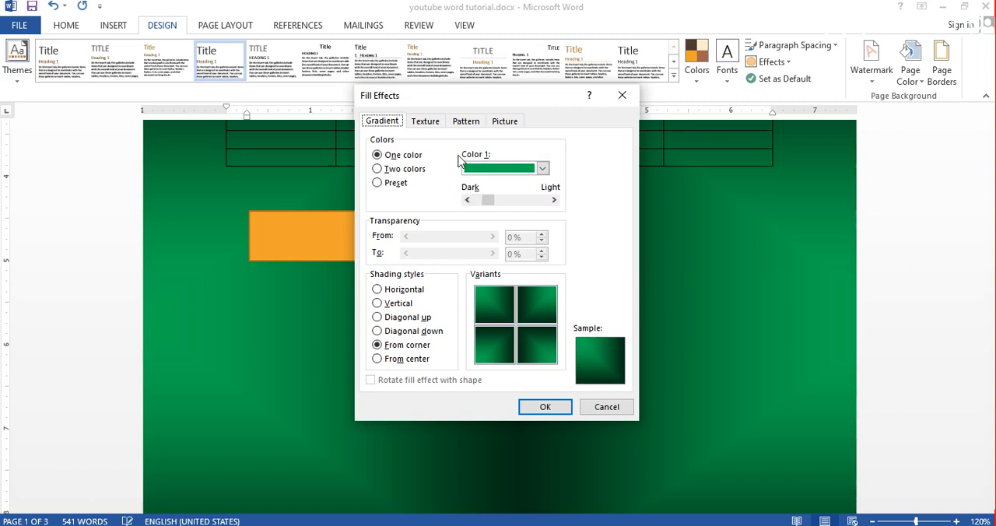
left_click(394, 171)
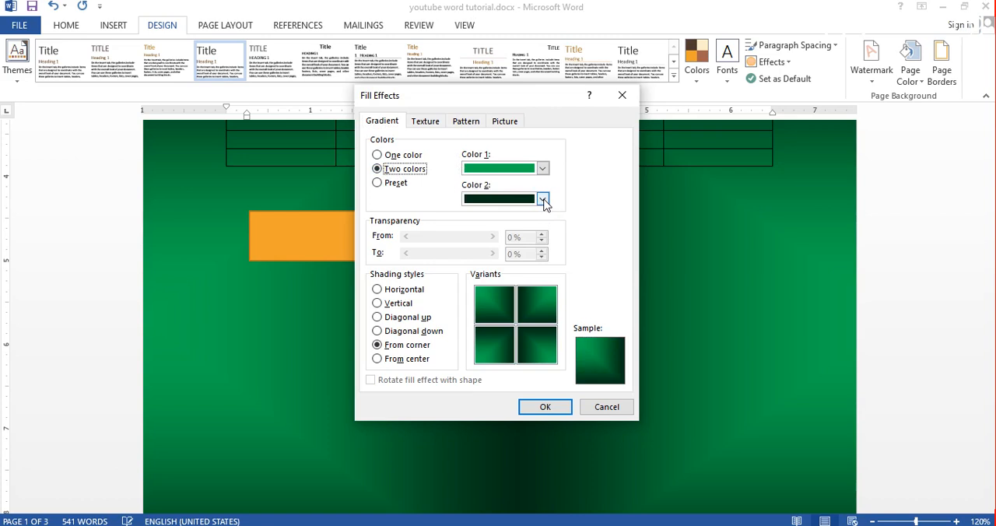
left_click(543, 200)
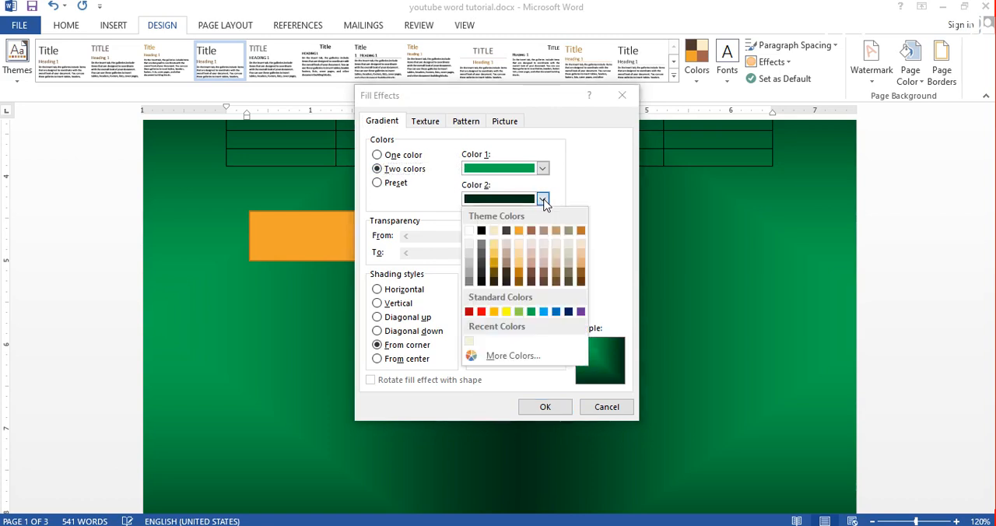
left_click(505, 313)
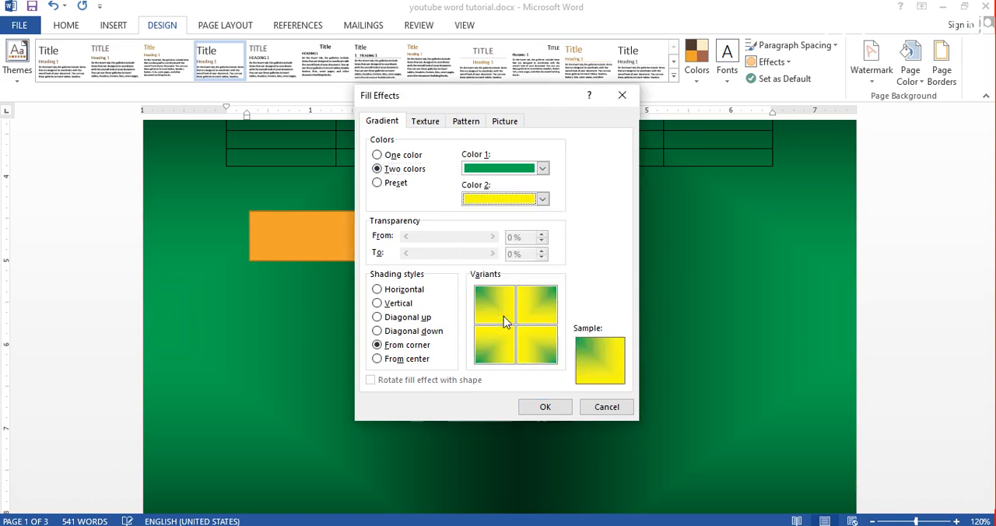
left_click(533, 403)
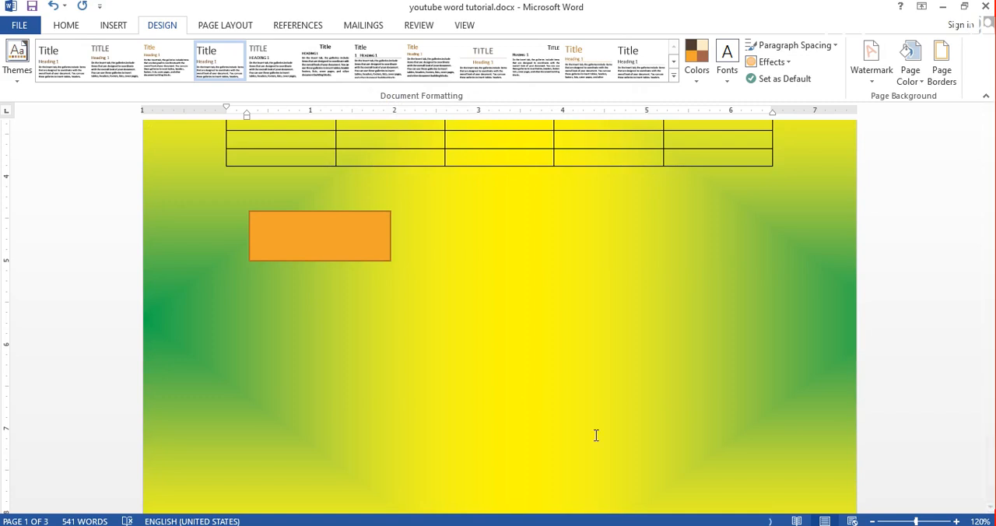
- Change the page fill to the preset Desert gradient with Horizontal shading, and apply it
left_click(917, 82)
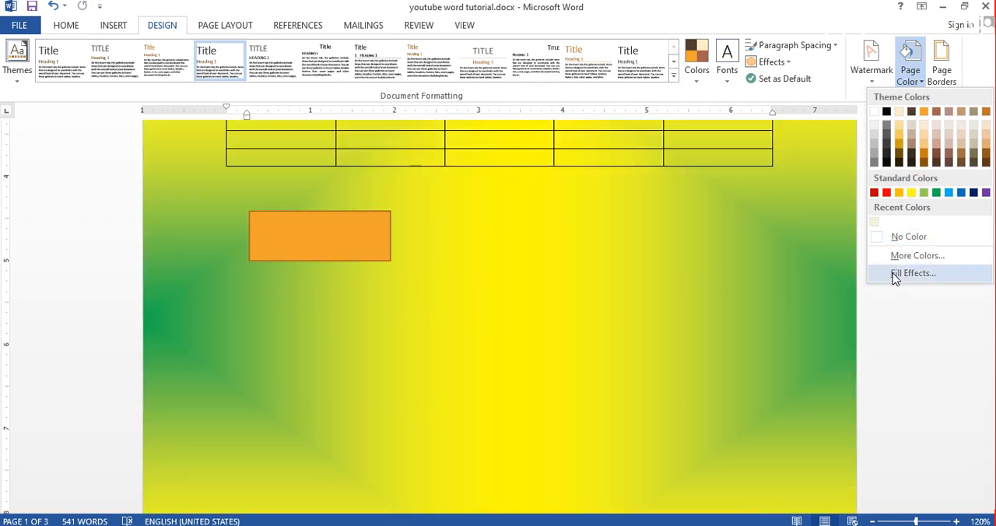
left_click(895, 274)
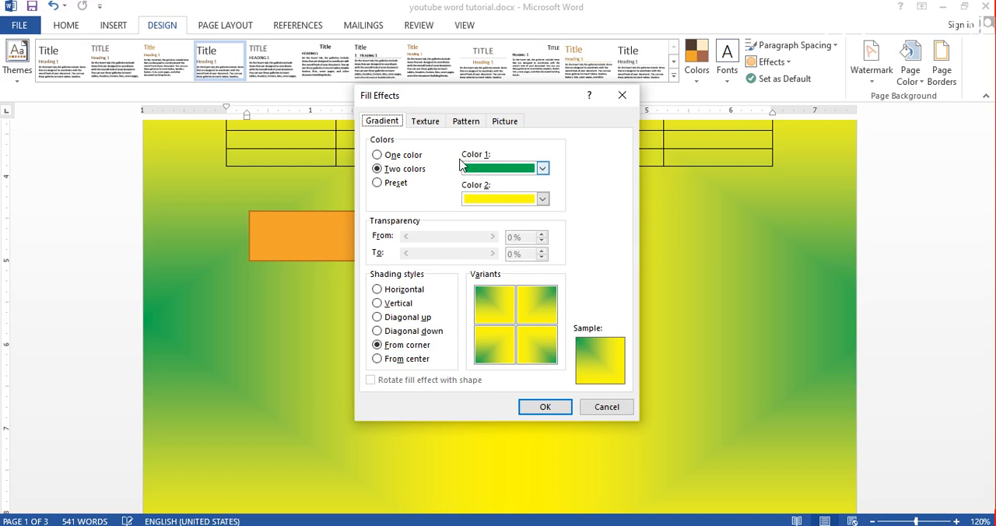
left_click(396, 185)
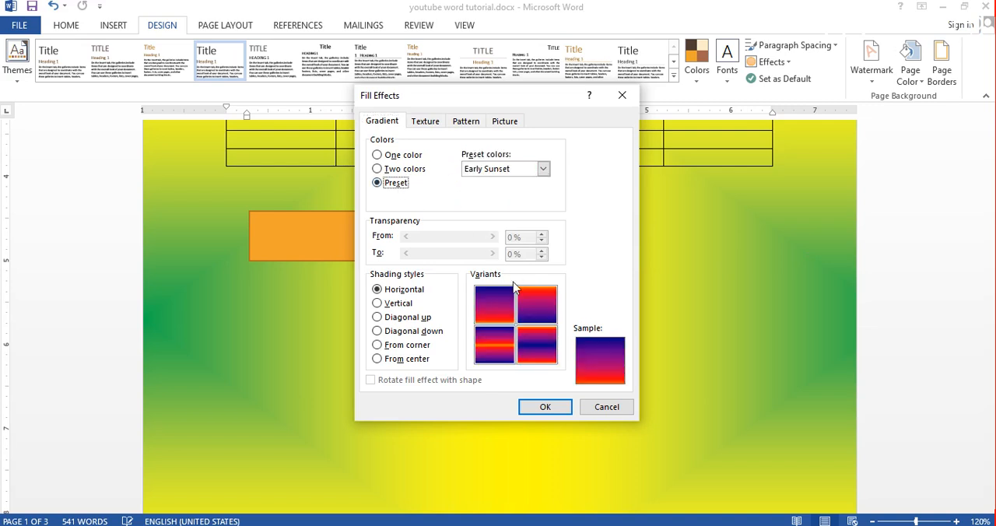
left_click(543, 169)
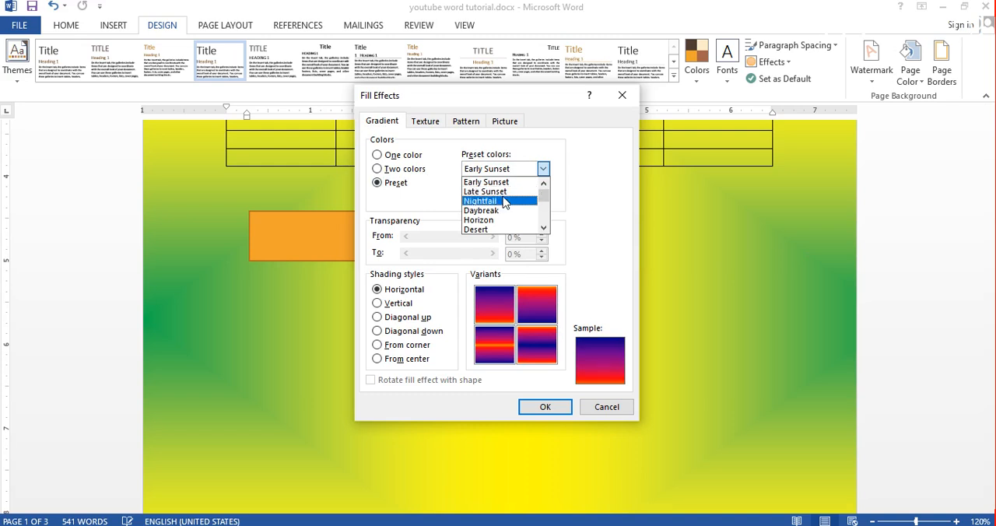
left_click(479, 230)
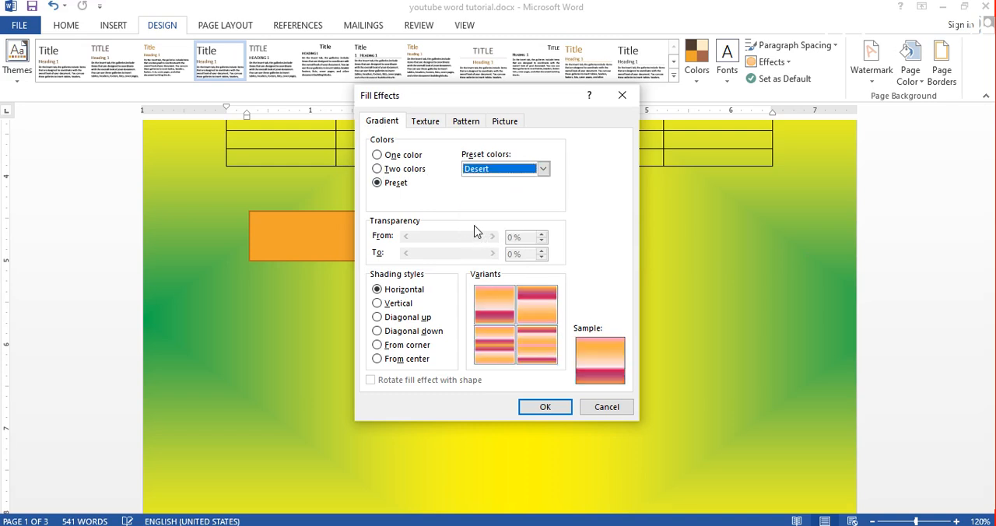
left_click(543, 406)
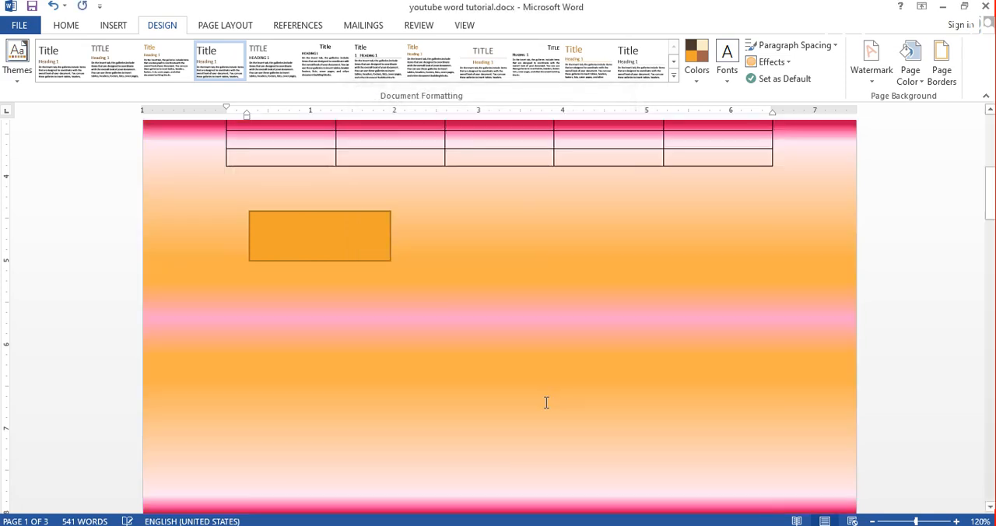
- Replace the page's gradient fill with the Green marble texture
left_click(906, 83)
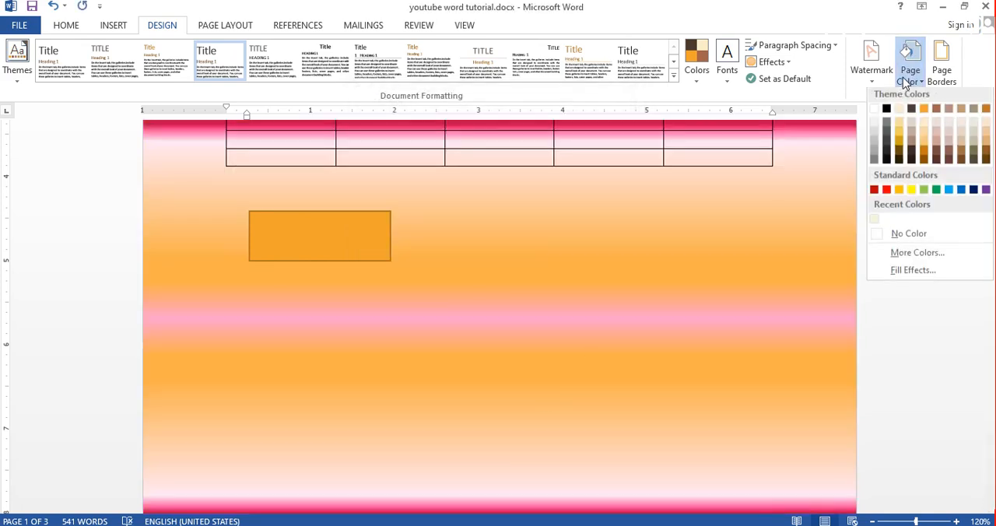
left_click(894, 271)
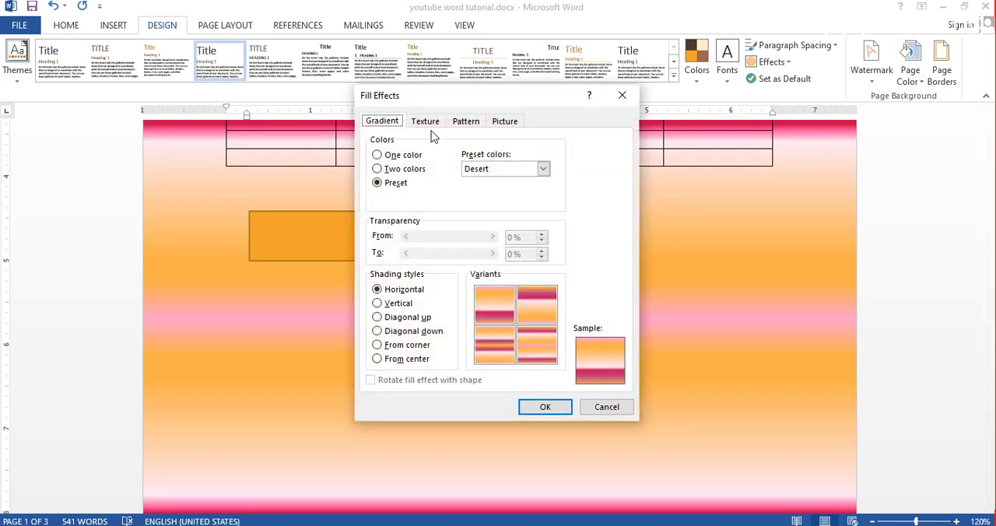
left_click(426, 123)
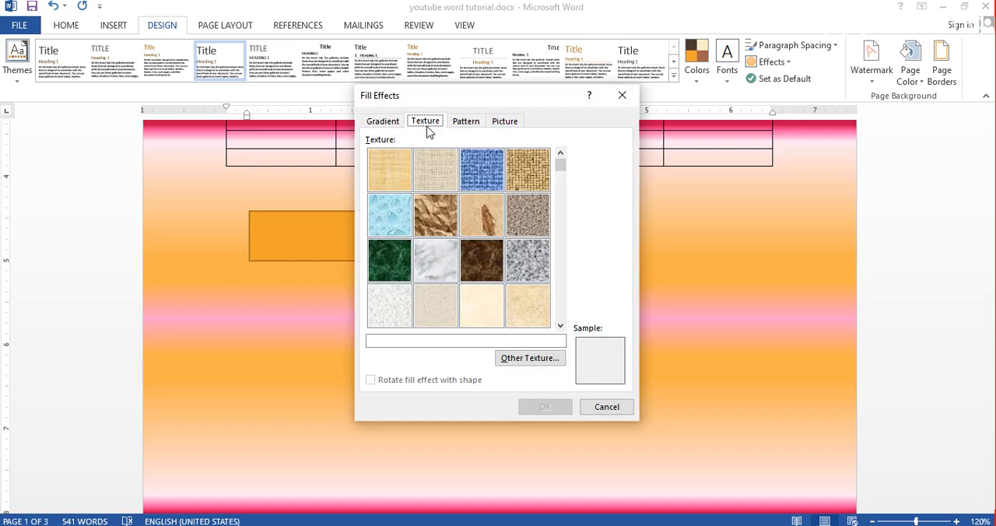
left_click(423, 253)
left_click(384, 262)
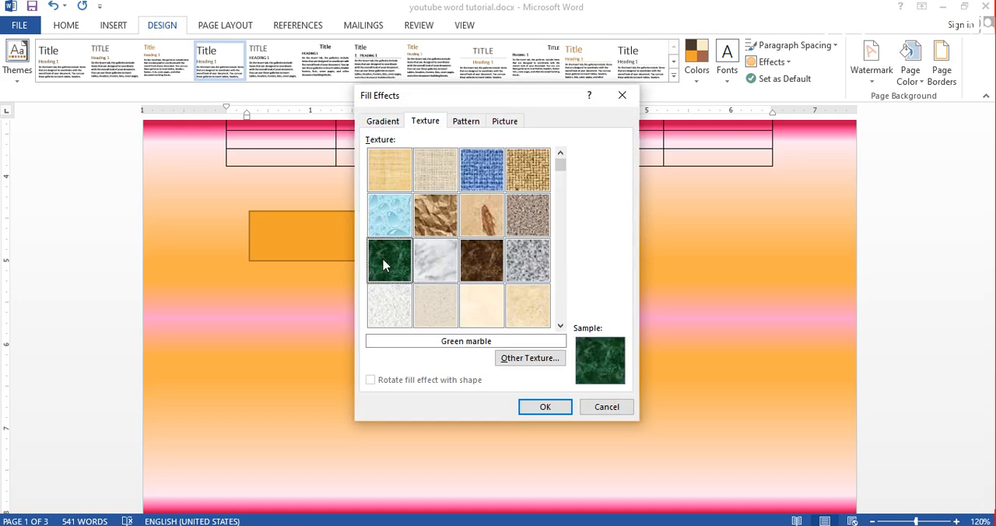
left_click(545, 406)
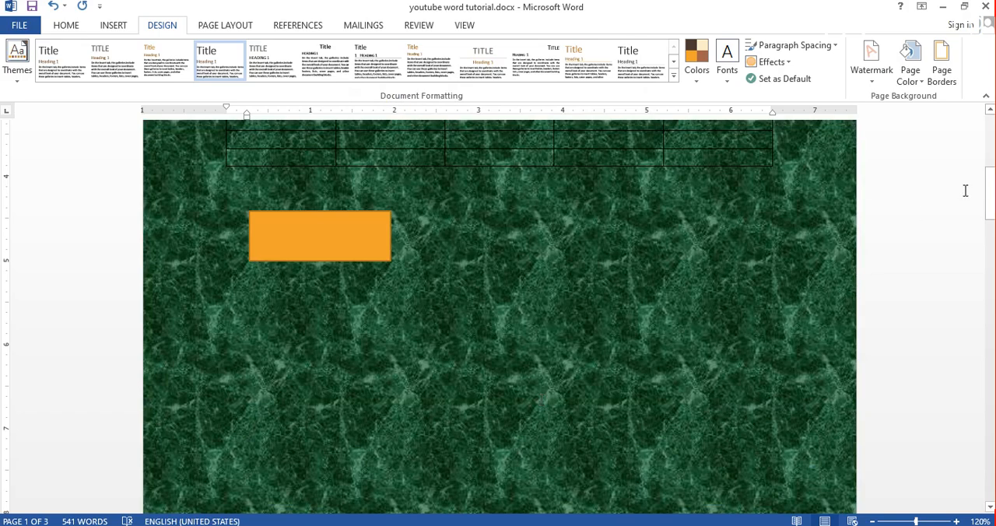
- Set up a pattern page fill, trying Diagonal brick and choosing Wide downward diagonal
left_click(910, 74)
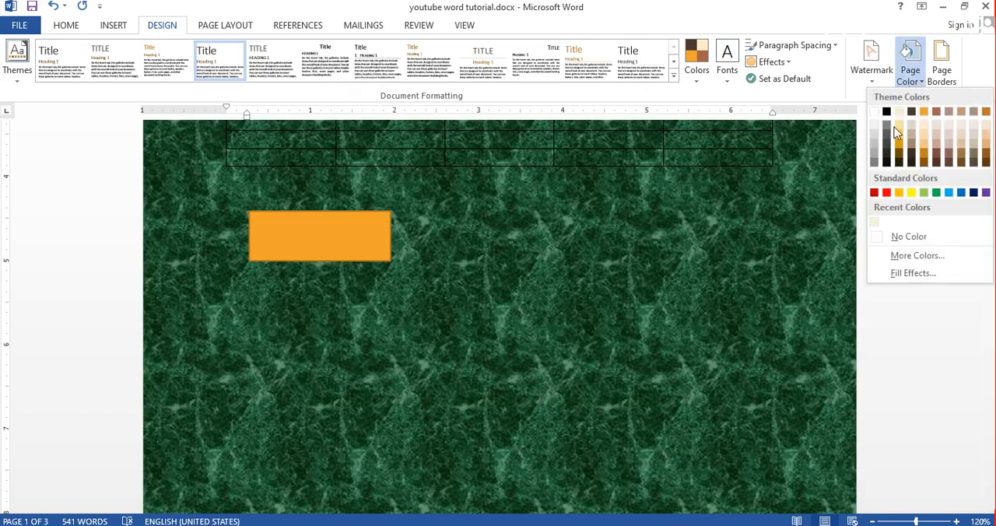
left_click(912, 273)
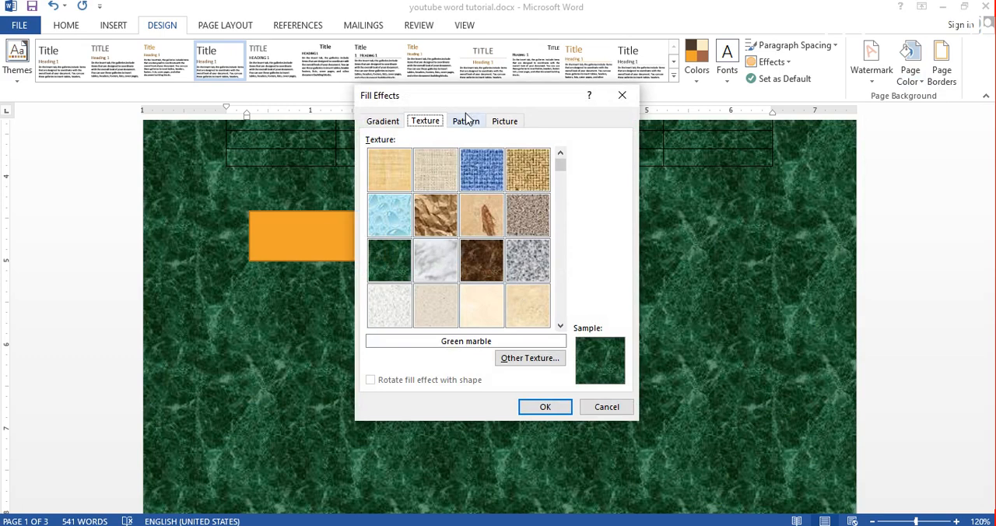
left_click(466, 122)
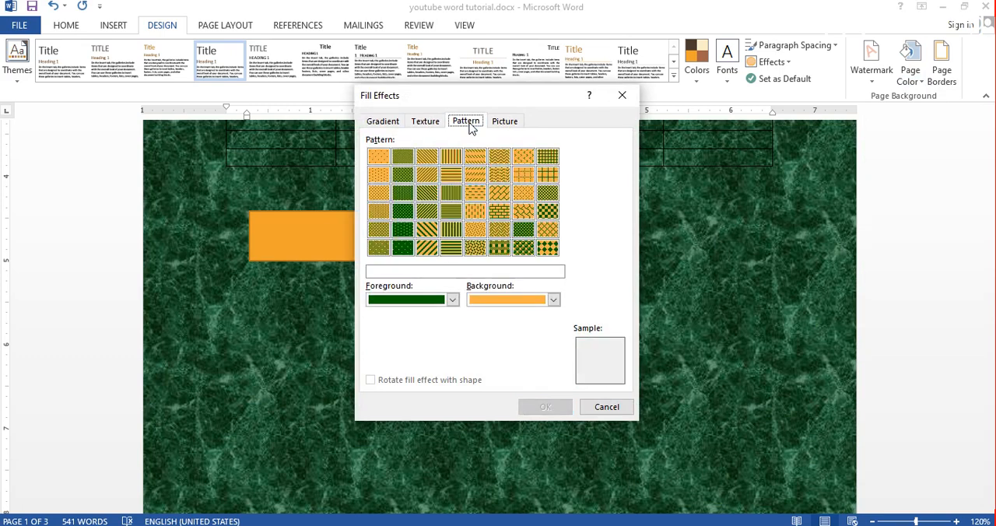
left_click(500, 194)
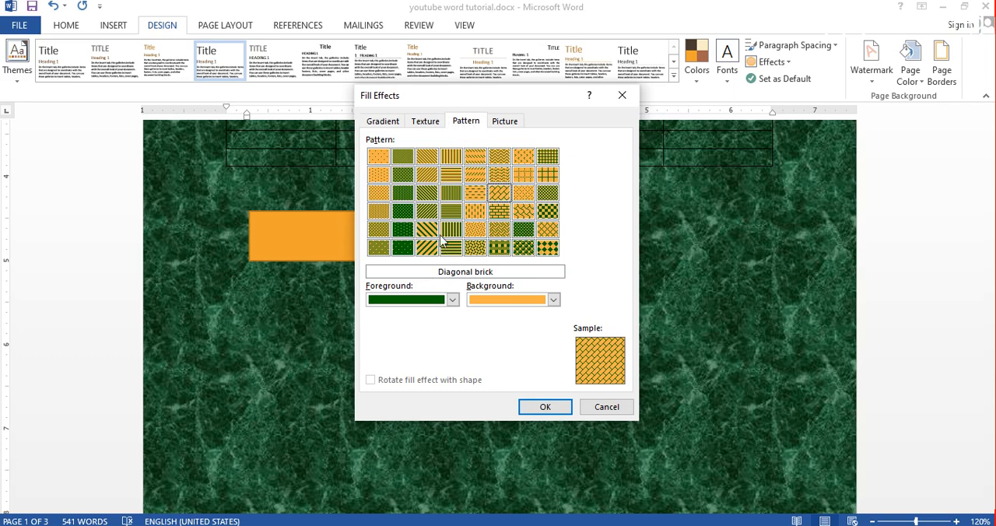
left_click(428, 230)
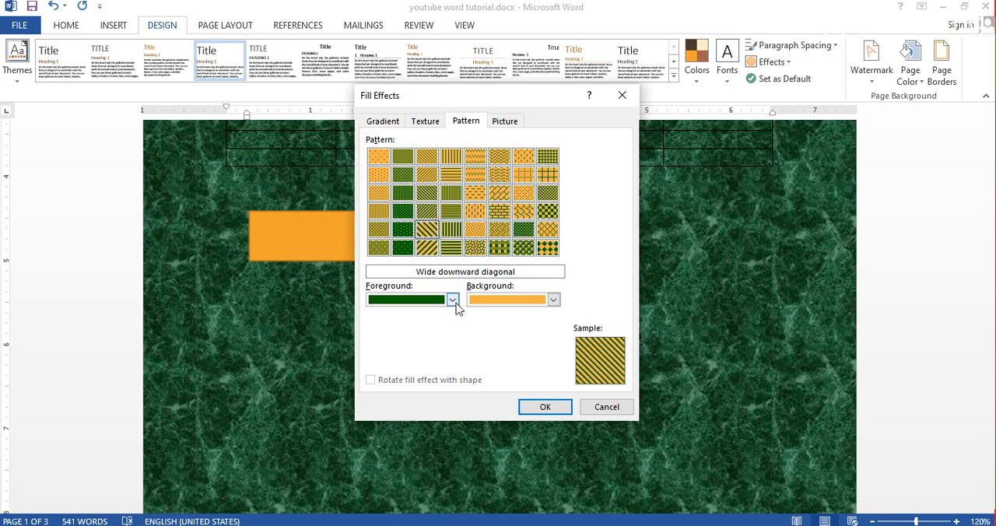
- Set the pattern's foreground to standard Red and its background to standard Green, and apply it to the page
left_click(452, 300)
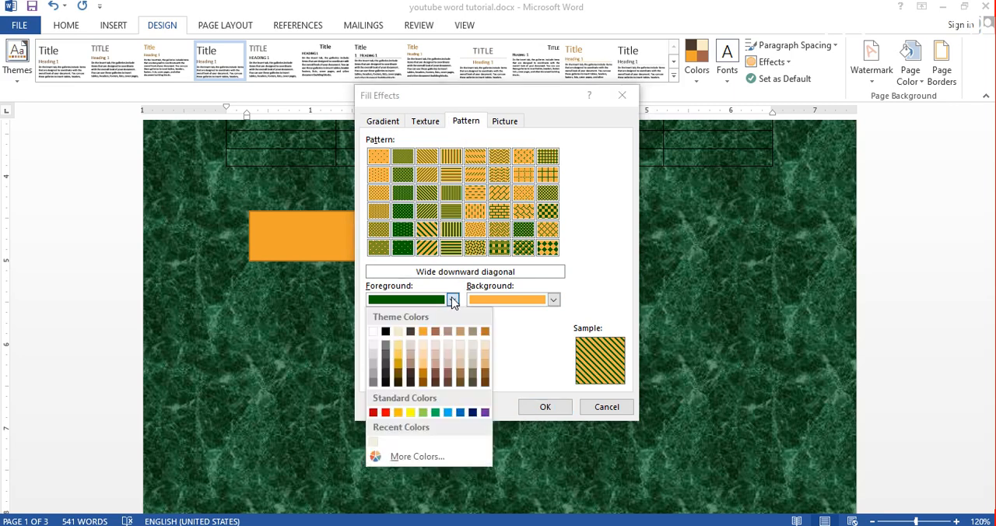
left_click(386, 413)
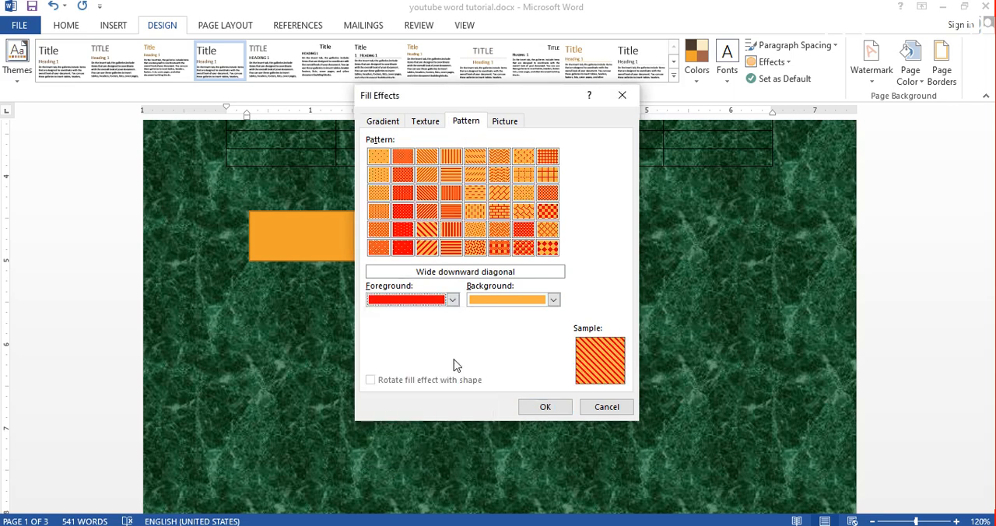
left_click(552, 301)
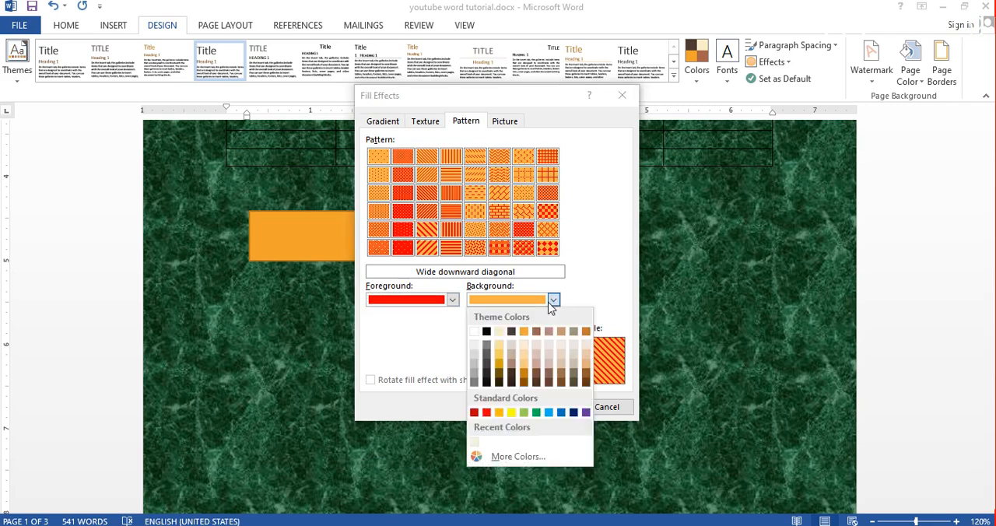
left_click(534, 412)
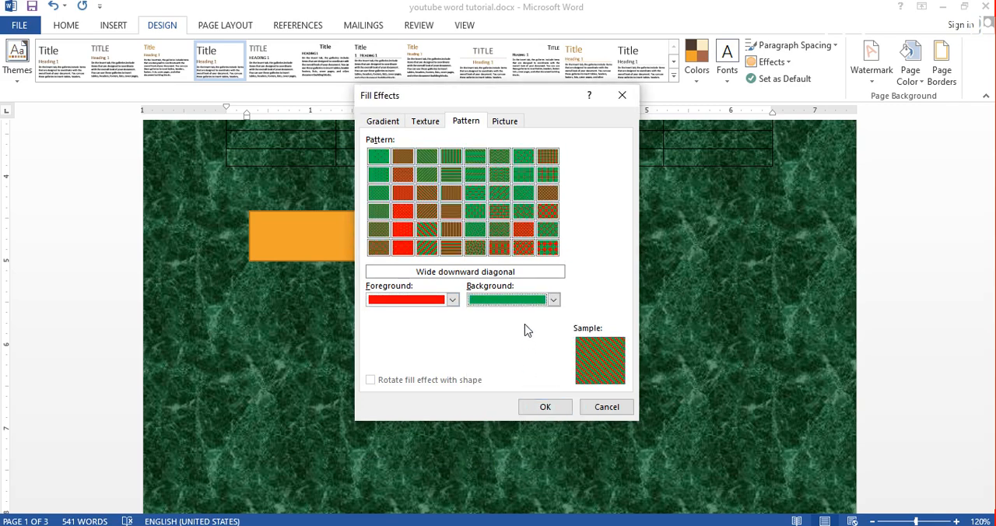
left_click(543, 406)
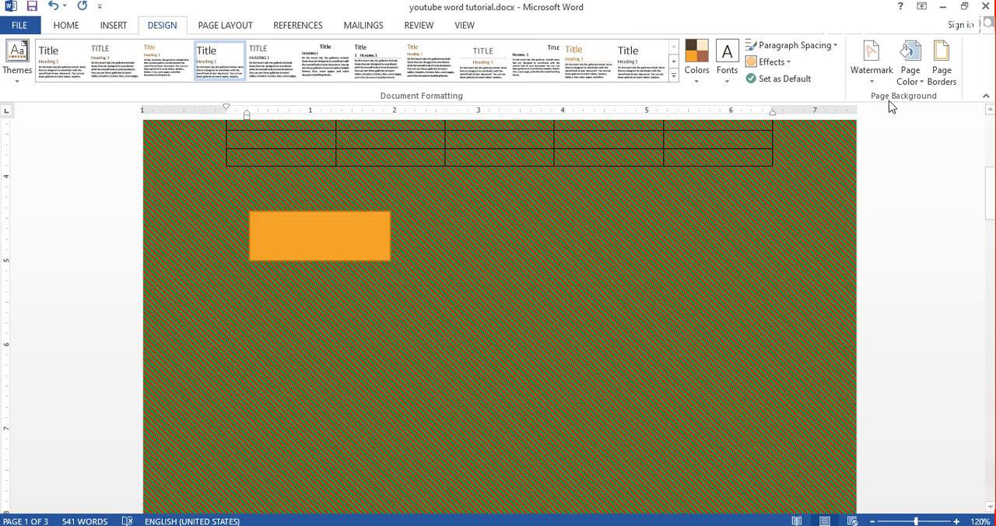
left_click(910, 68)
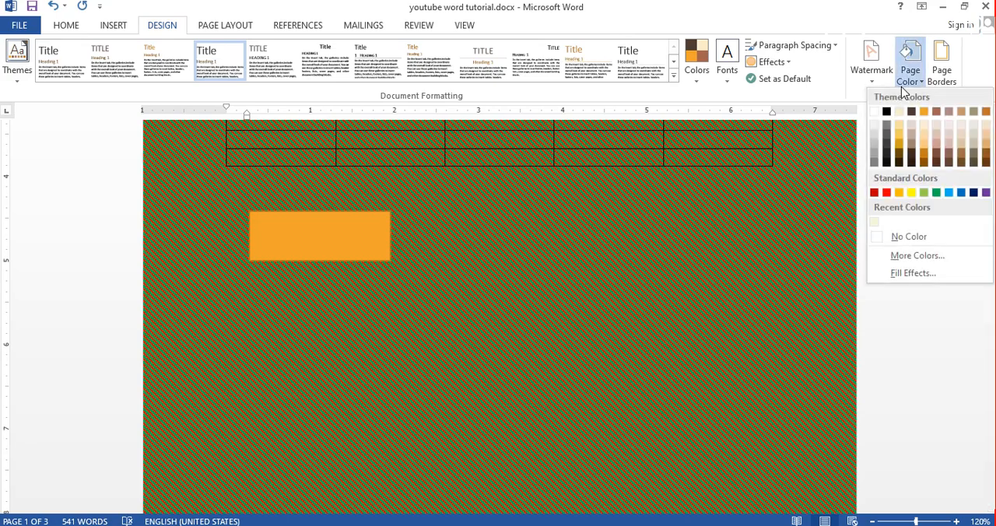
left_click(915, 276)
left_click(505, 121)
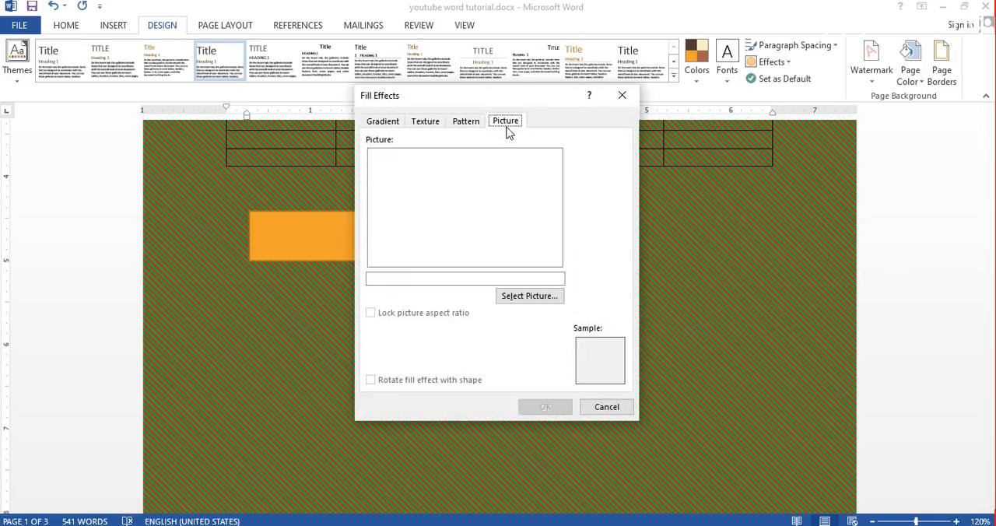
left_click(535, 303)
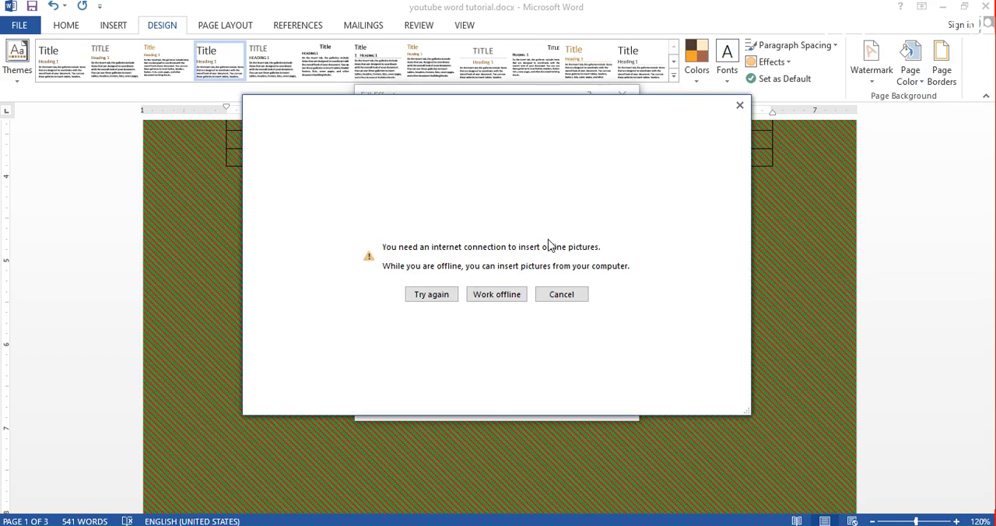
left_click(496, 294)
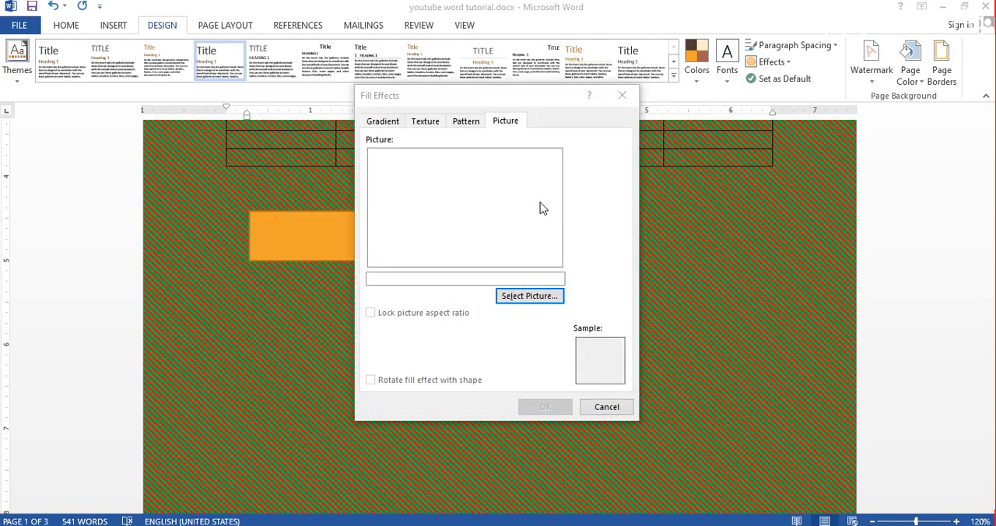
left_click(610, 241)
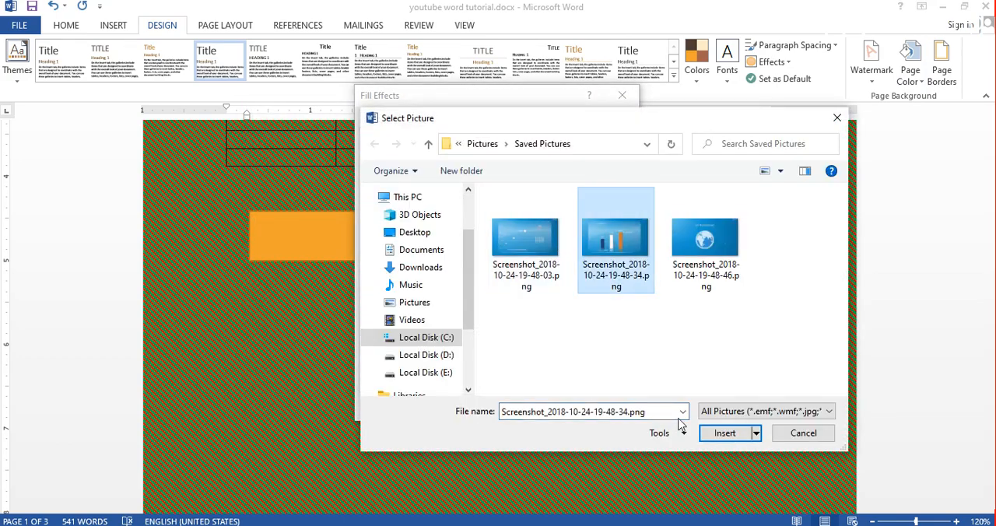
left_click(717, 433)
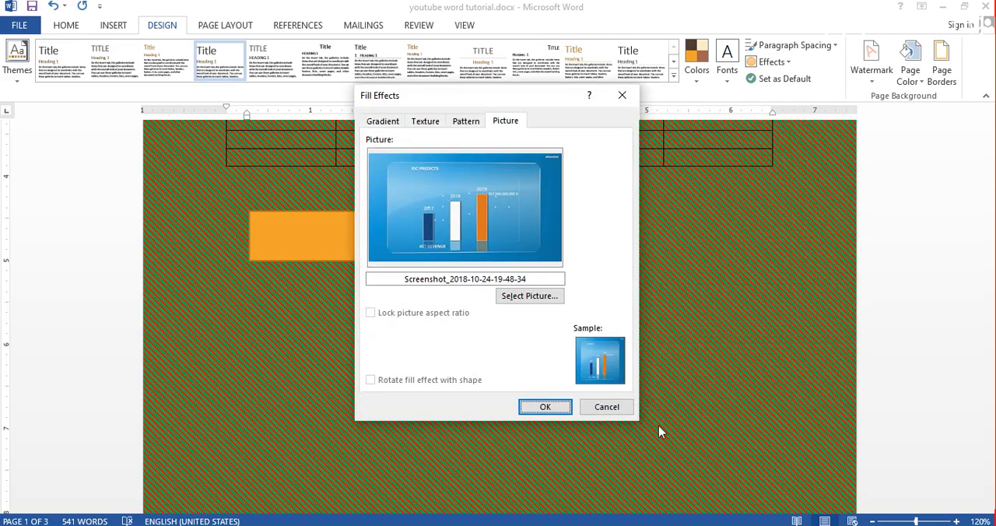
left_click(544, 406)
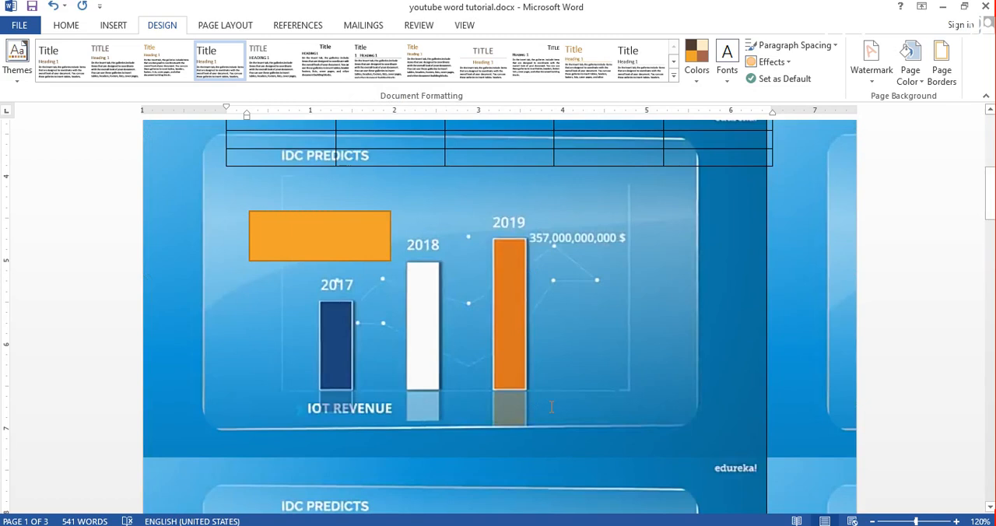
- Set up a page border, comparing the Box and Shadow settings, and choose Box
left_click(941, 75)
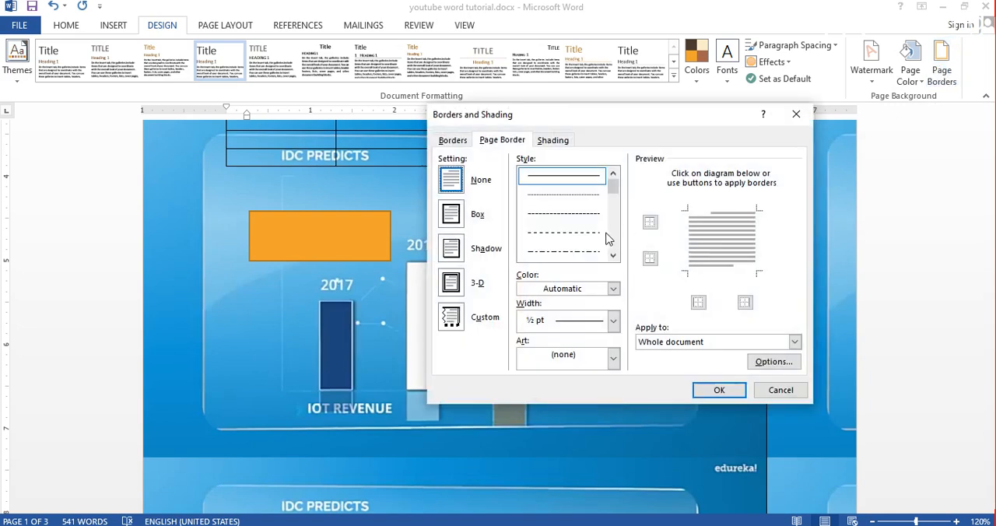
left_click(453, 218)
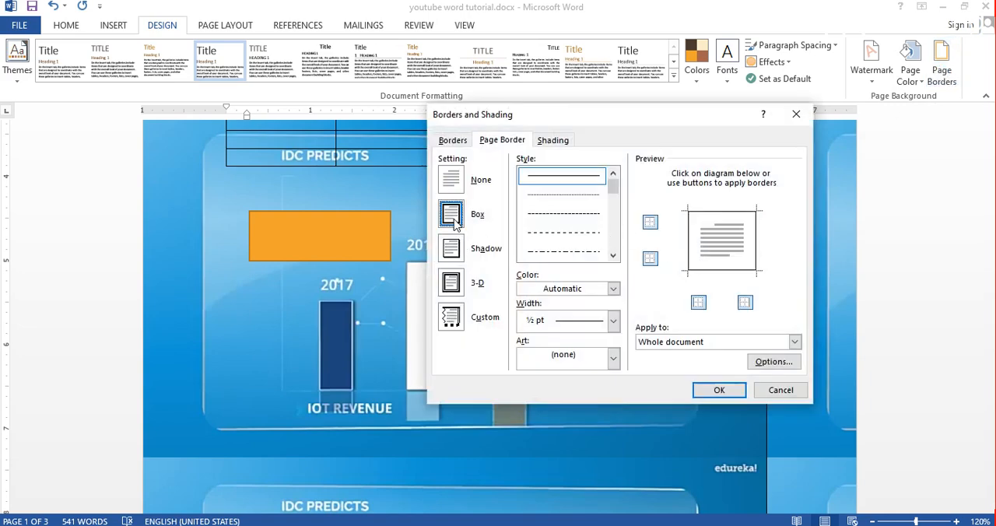
left_click(454, 244)
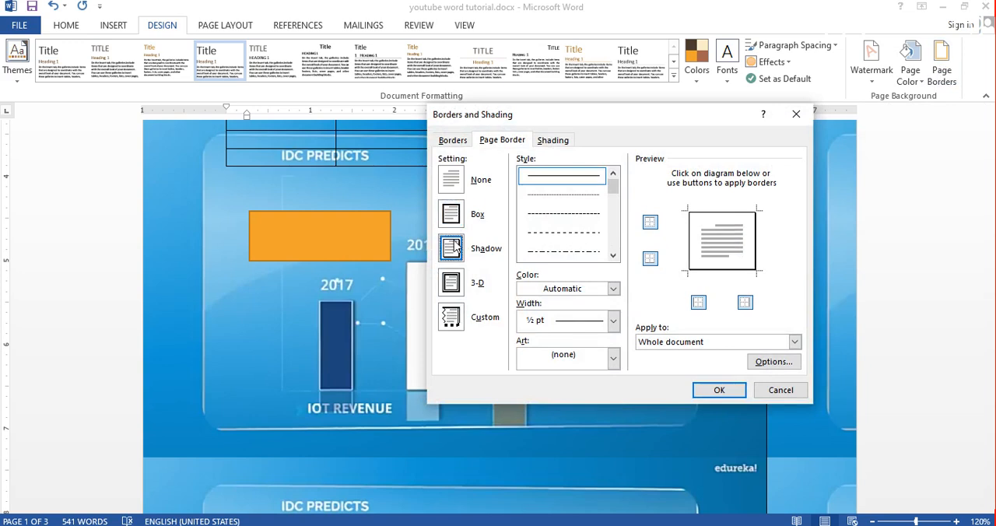
left_click(458, 216)
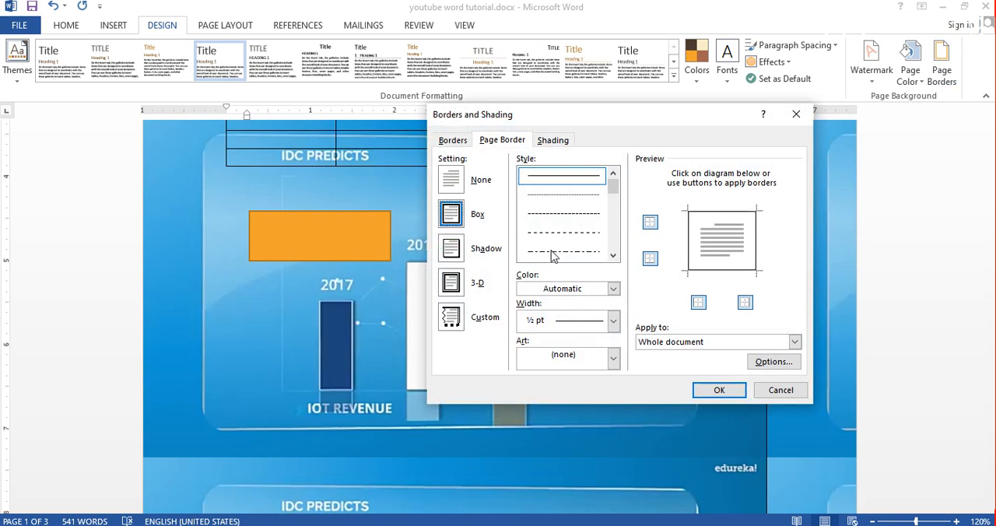
- Try a dash-dot-dot line style for the page border, and choose the double line with one thick and one thin stroke
left_click(613, 256)
left_click(612, 256)
left_click(612, 257)
scroll(577, 221, "up", 2)
left_click(576, 217)
scroll(576, 218, "up", 2)
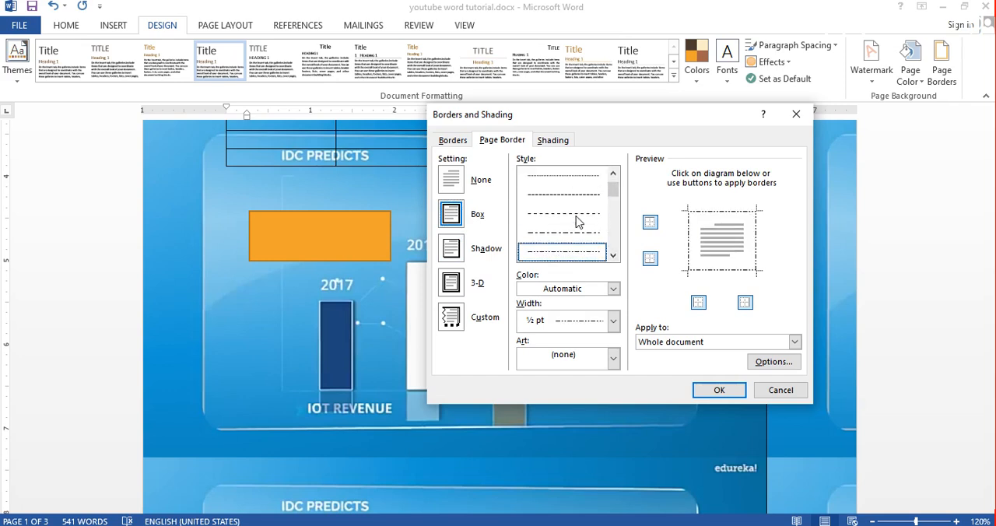
left_click(613, 255)
scroll(613, 255, "down", 3)
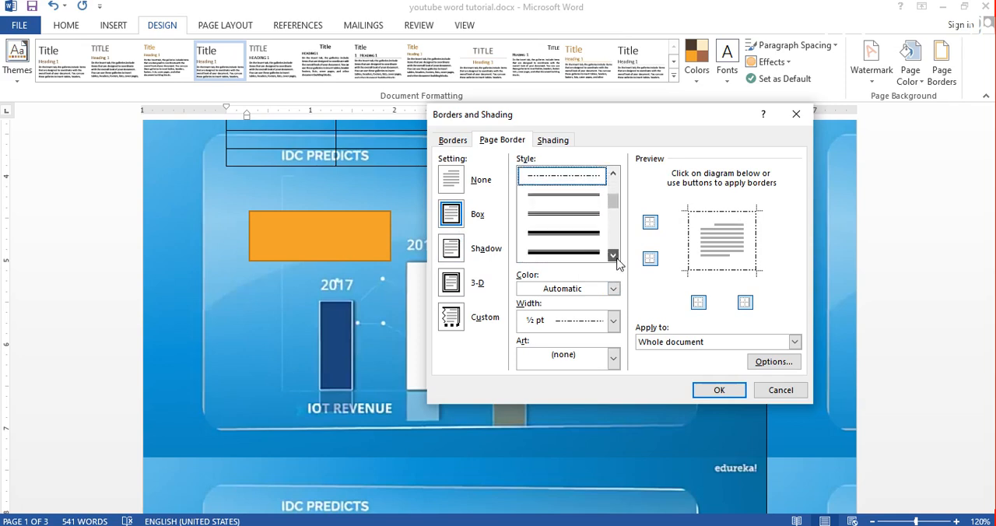
left_click(584, 252)
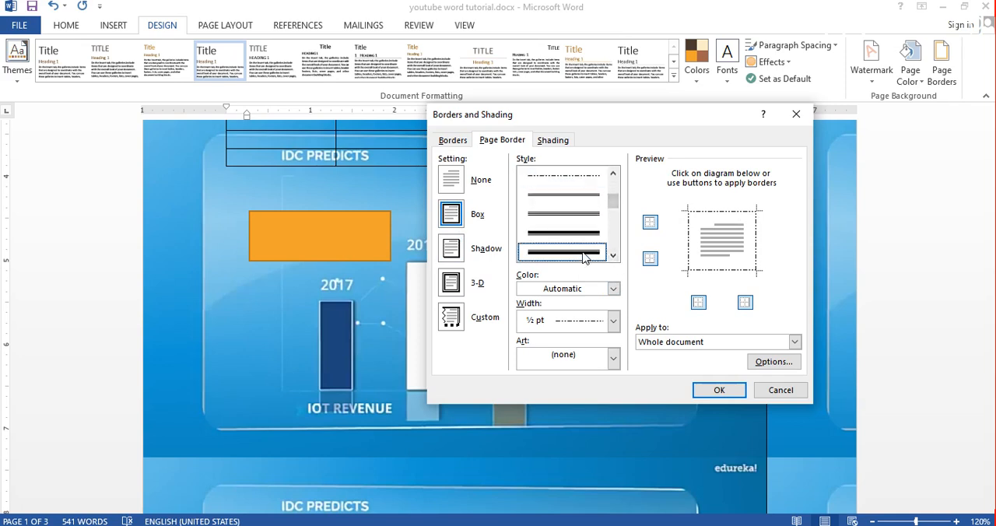
- Set the page border width to 1 ½ pt and apply the border to the whole document
left_click(613, 320)
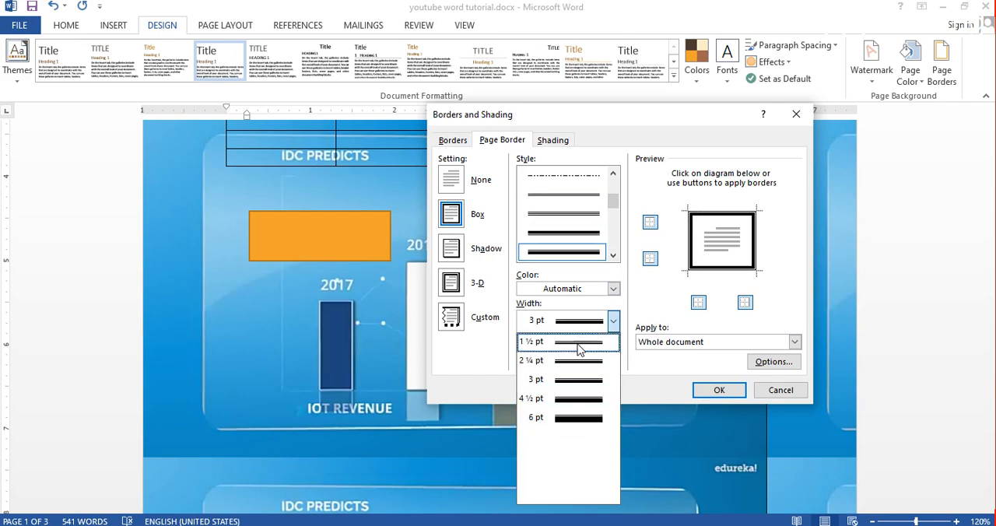
left_click(578, 343)
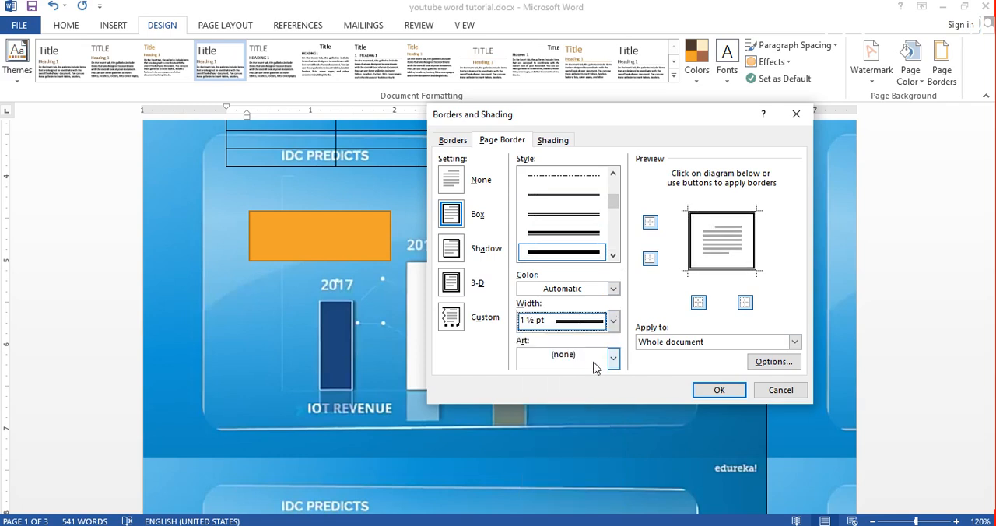
left_click(712, 389)
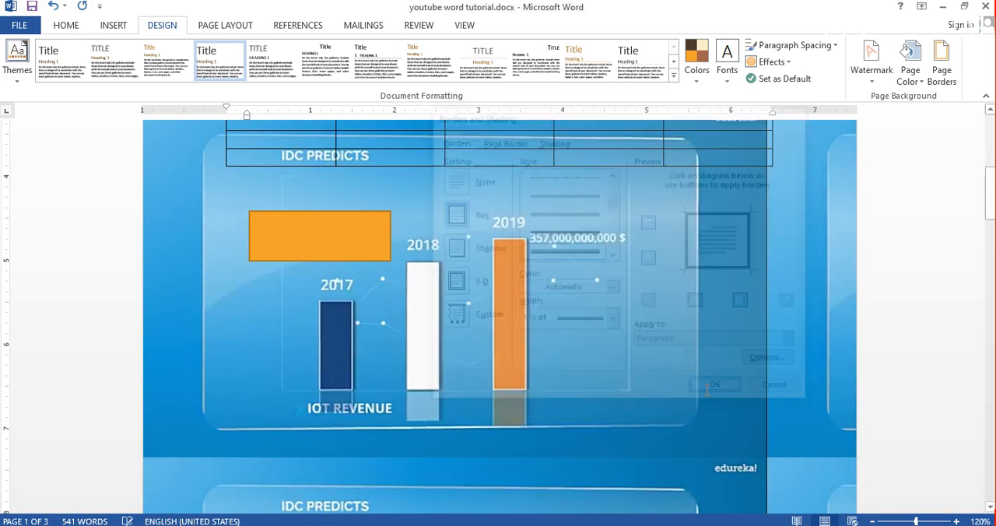